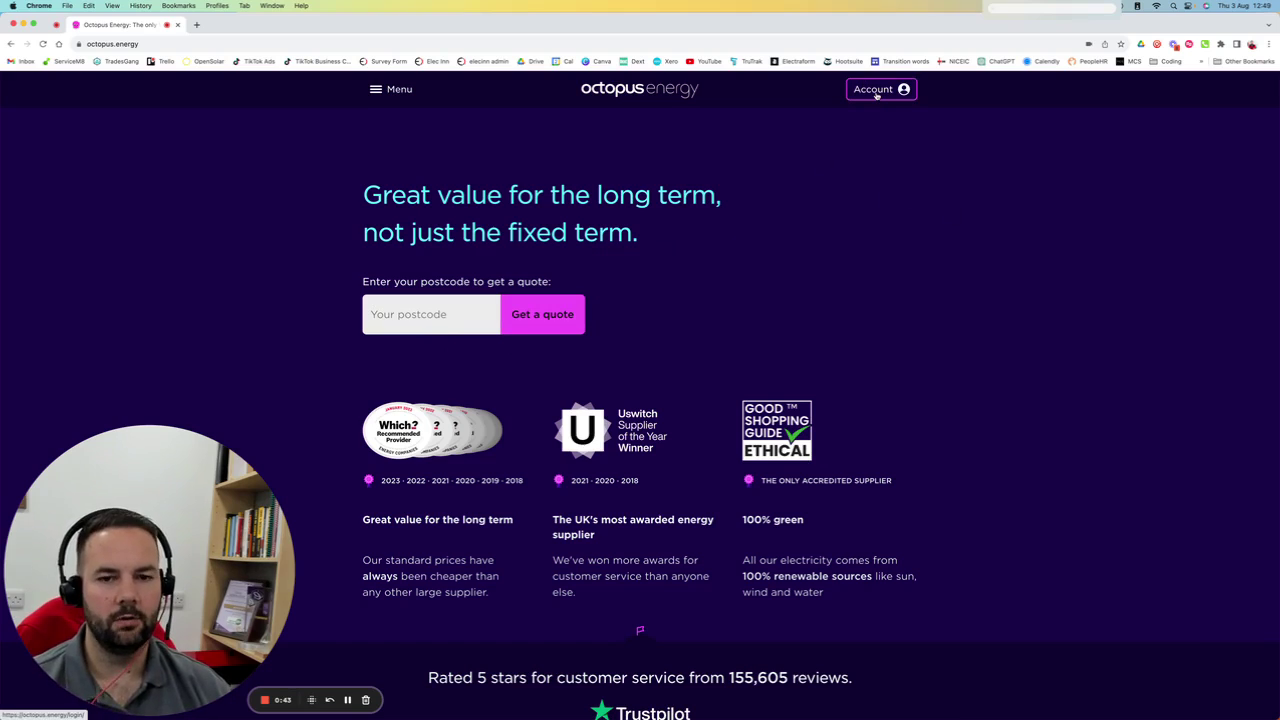
# Sign in with the saved credentials and scroll through the dashboard's balance, payment and tariff details.
pyautogui.click(876, 93)
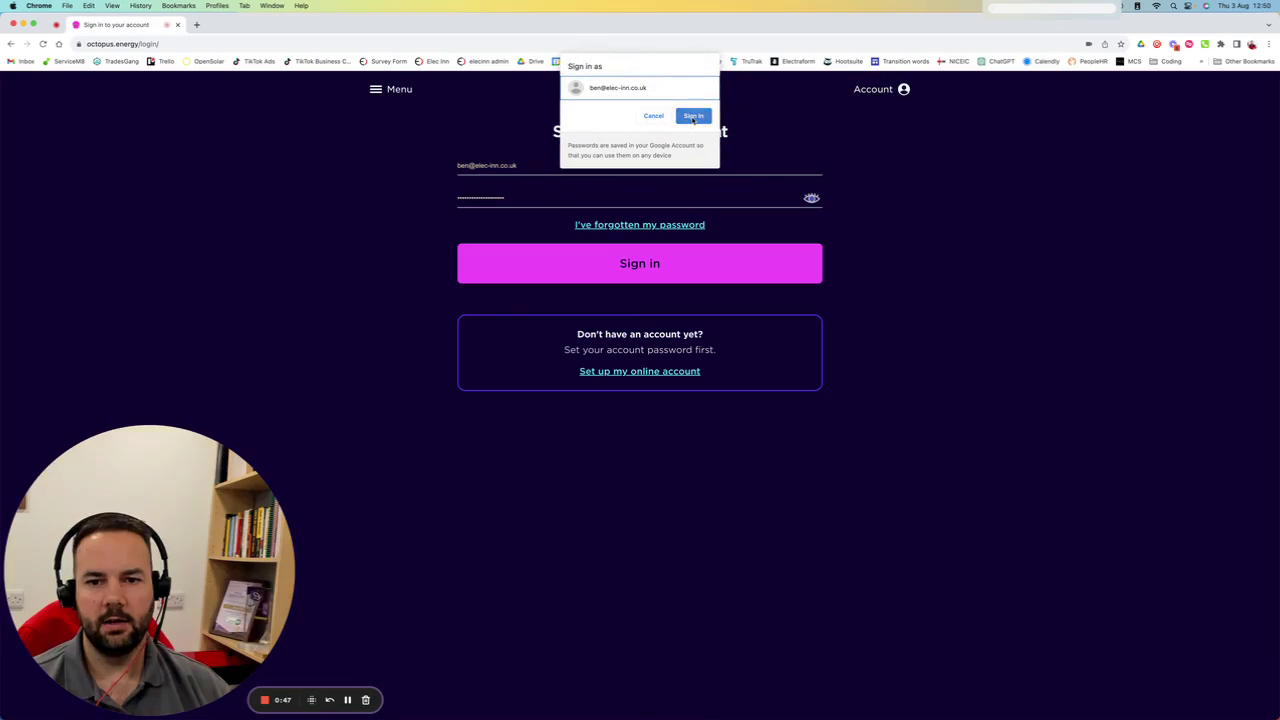
pyautogui.click(690, 120)
pyautogui.click(646, 264)
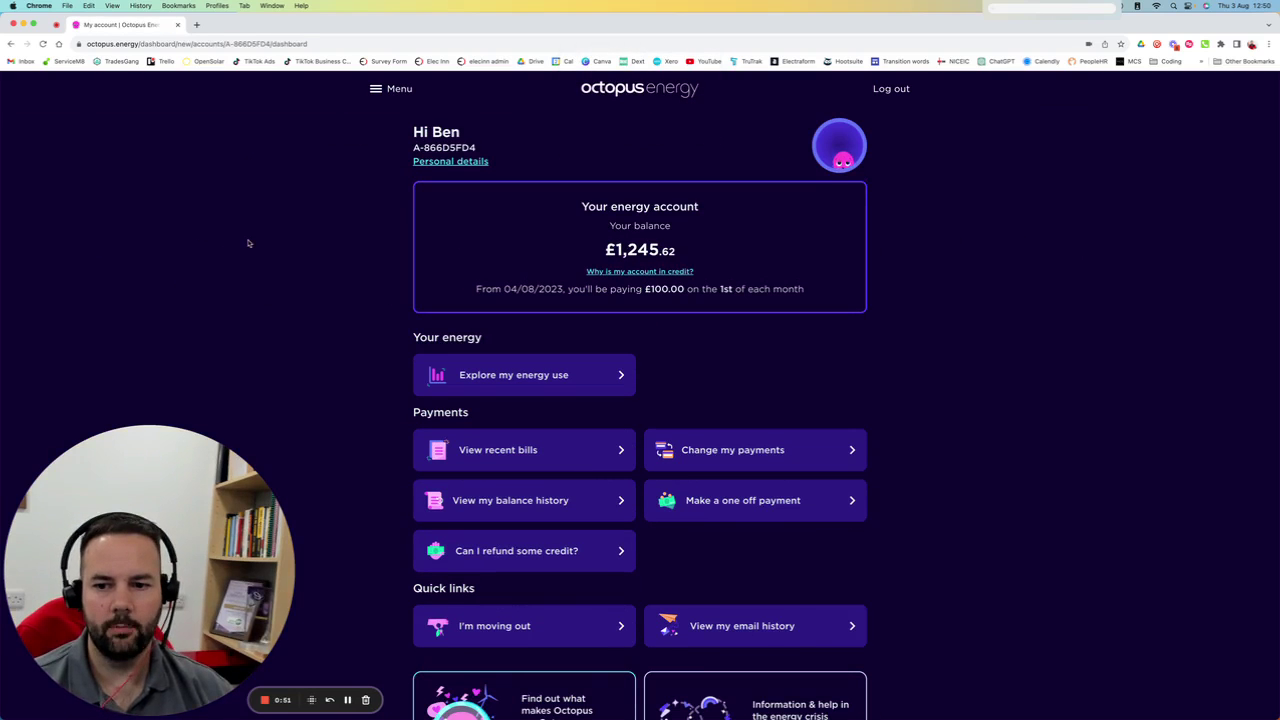
pyautogui.scroll(-2, 754, 441)
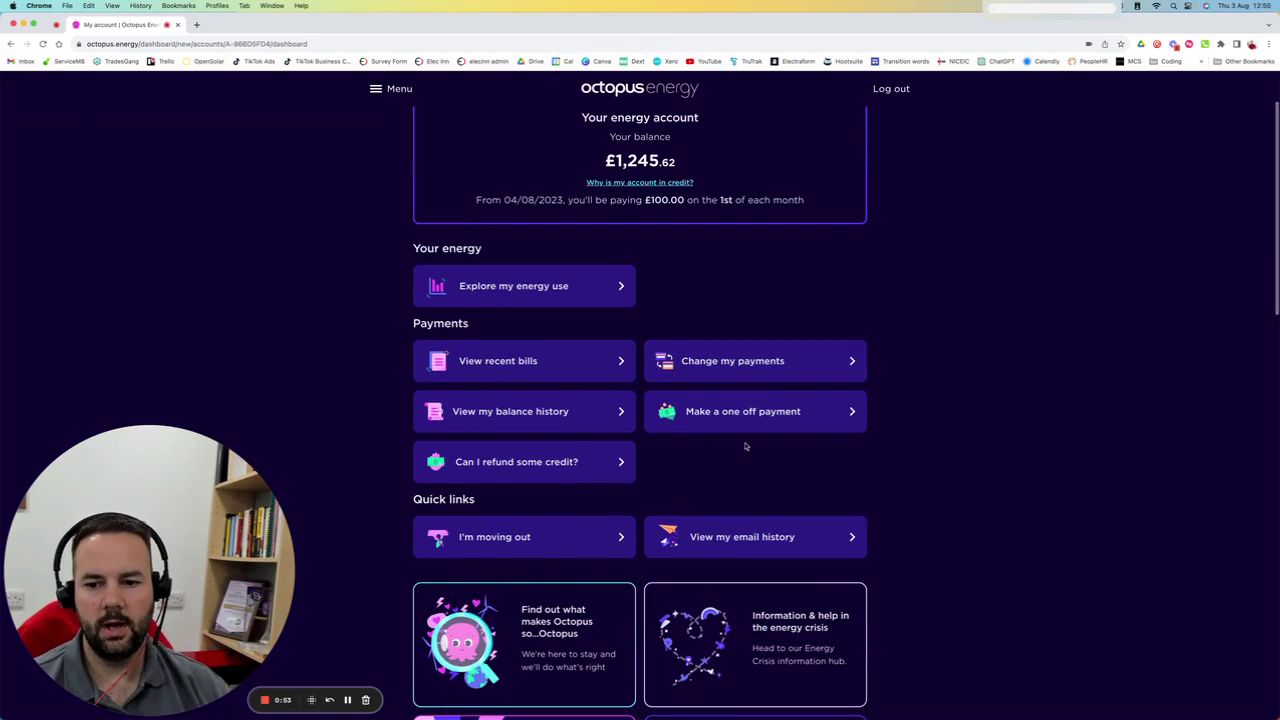
pyautogui.scroll(-2, 752, 446)
pyautogui.scroll(-2, 750, 451)
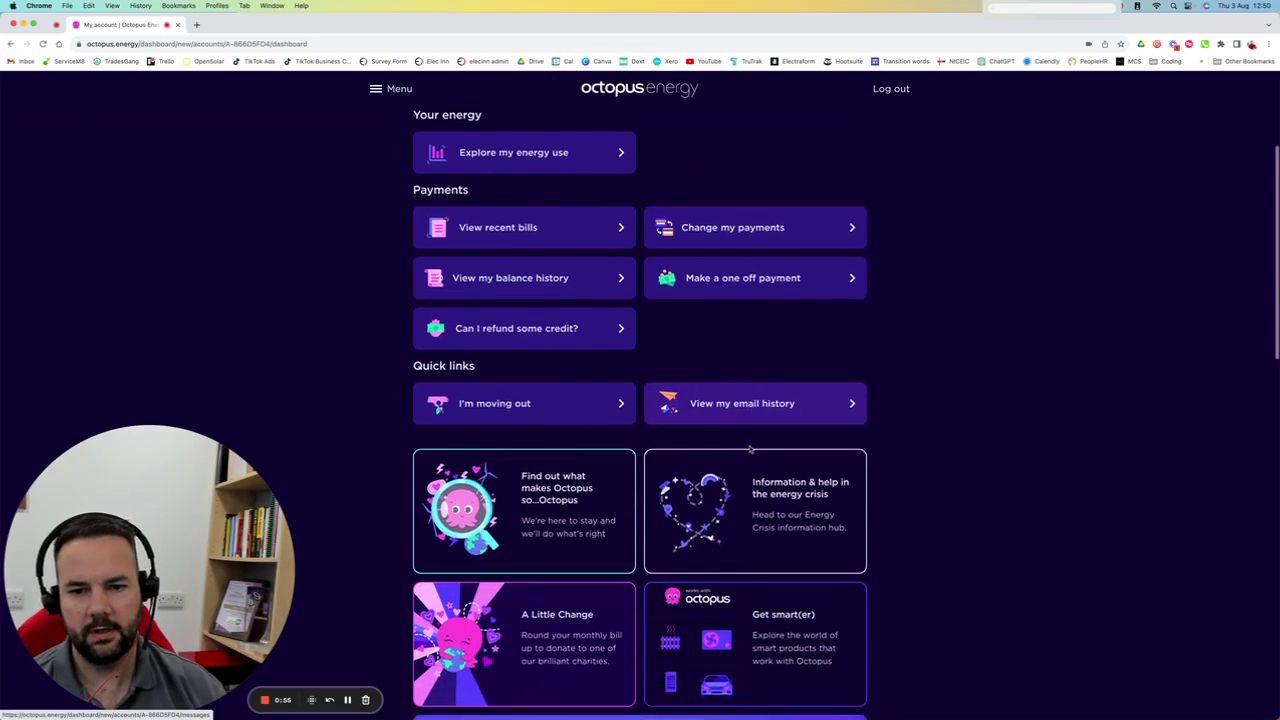
pyautogui.scroll(-4, 750, 451)
pyautogui.scroll(-2, 750, 451)
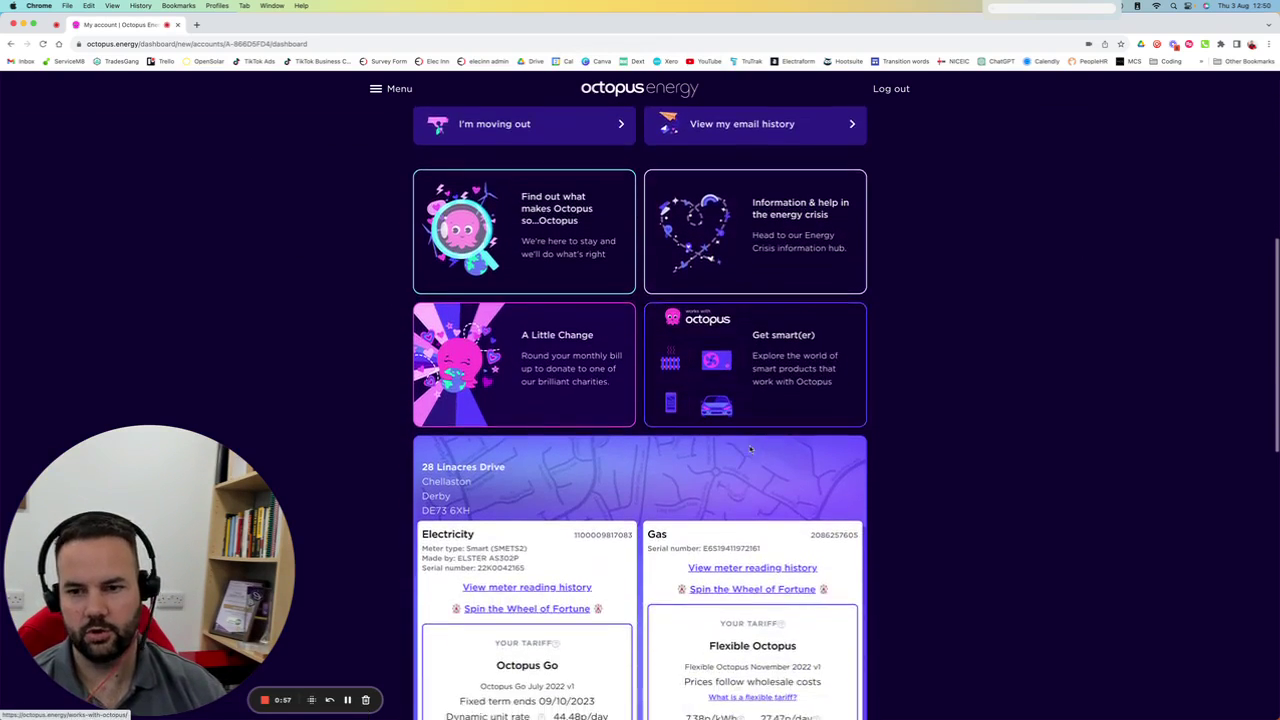
pyautogui.scroll(7, 750, 451)
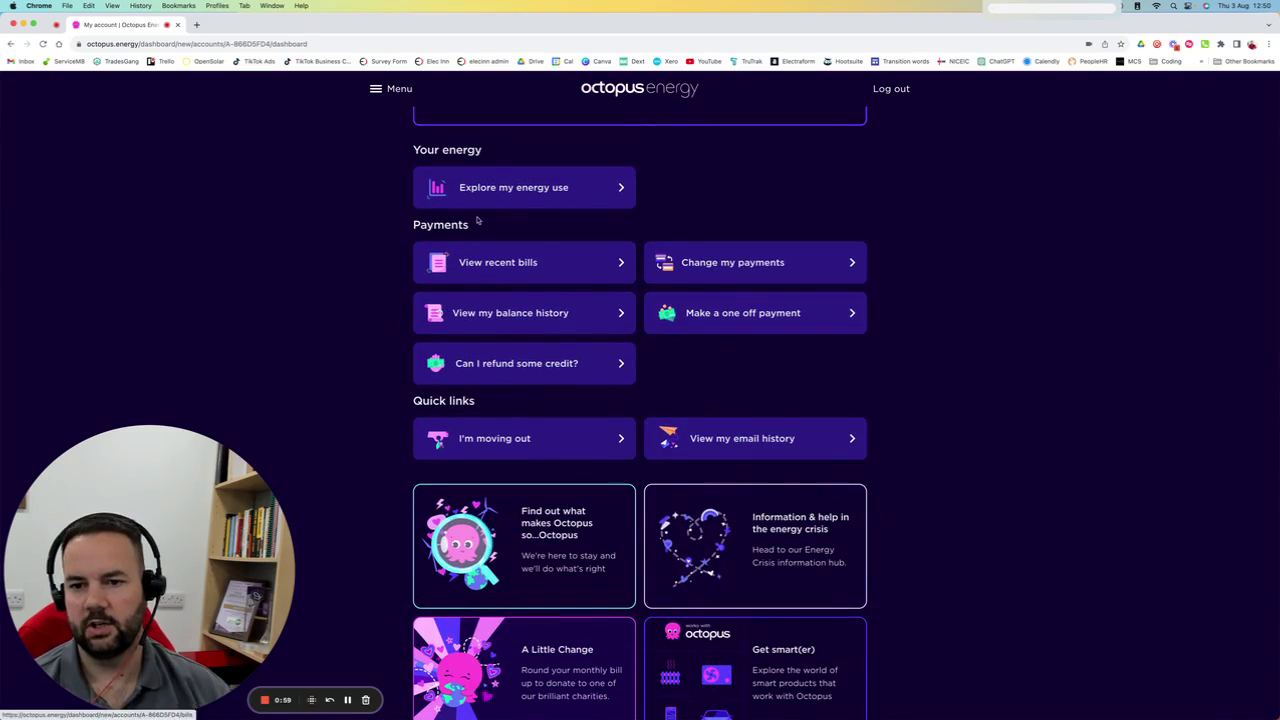
# Go to the Contact us page from the menu and scroll down to the FAQ search.
pyautogui.click(398, 89)
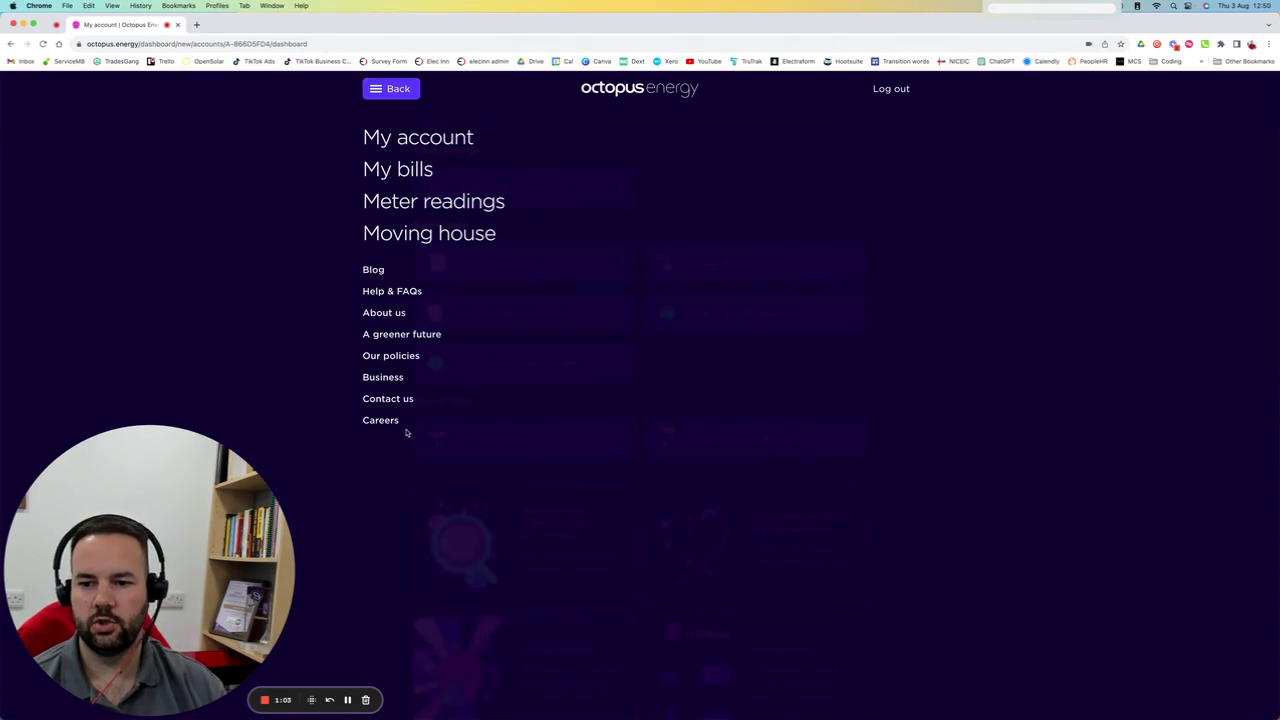
pyautogui.click(391, 400)
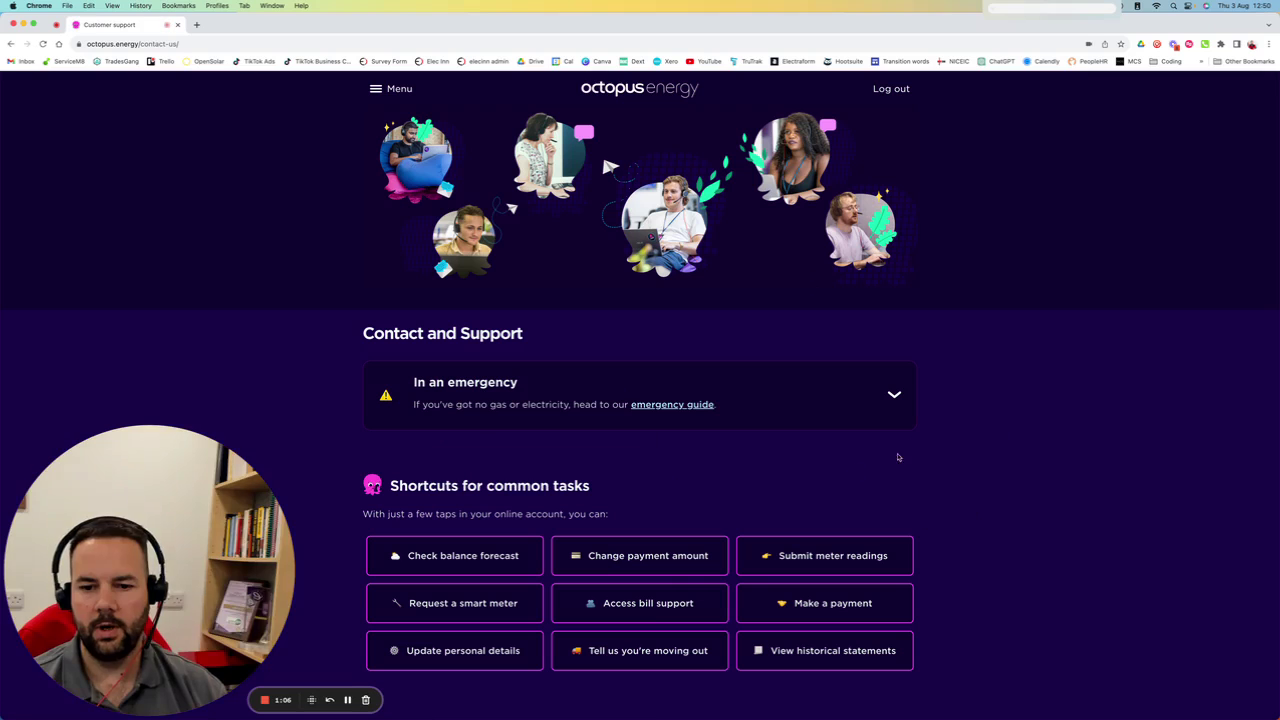
pyautogui.scroll(-6, 583, 463)
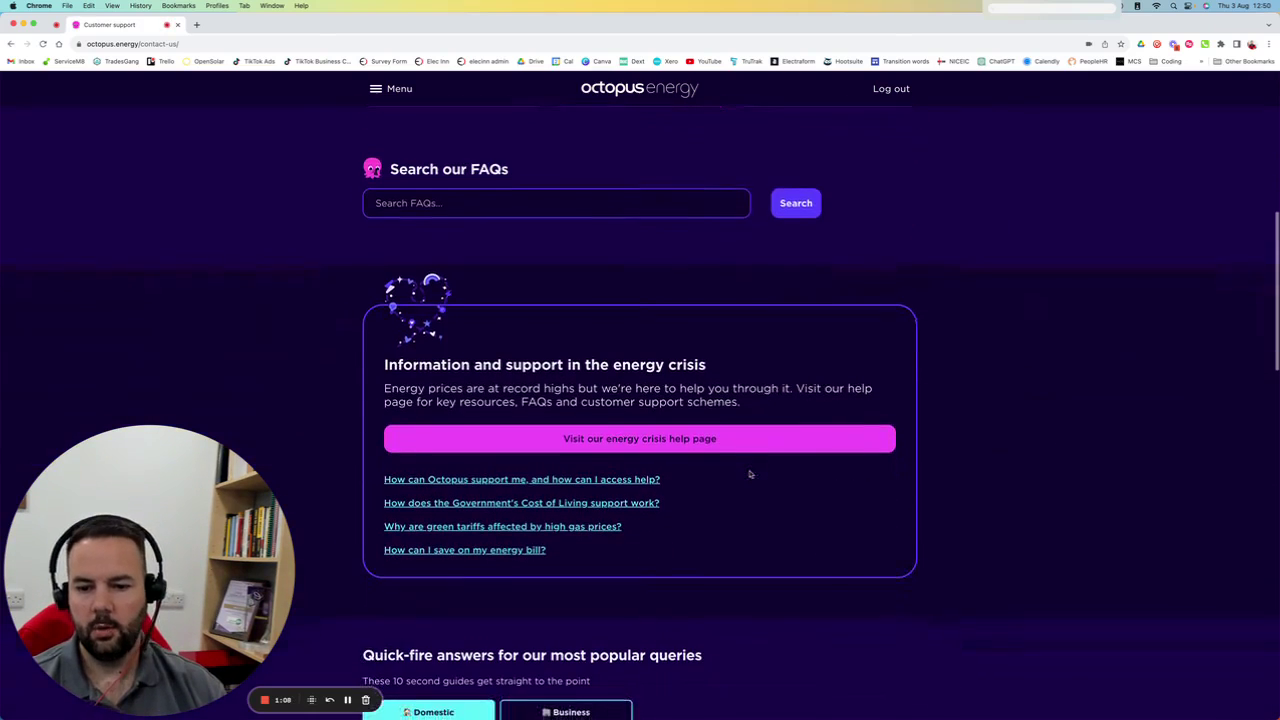
pyautogui.scroll(-5, 750, 474)
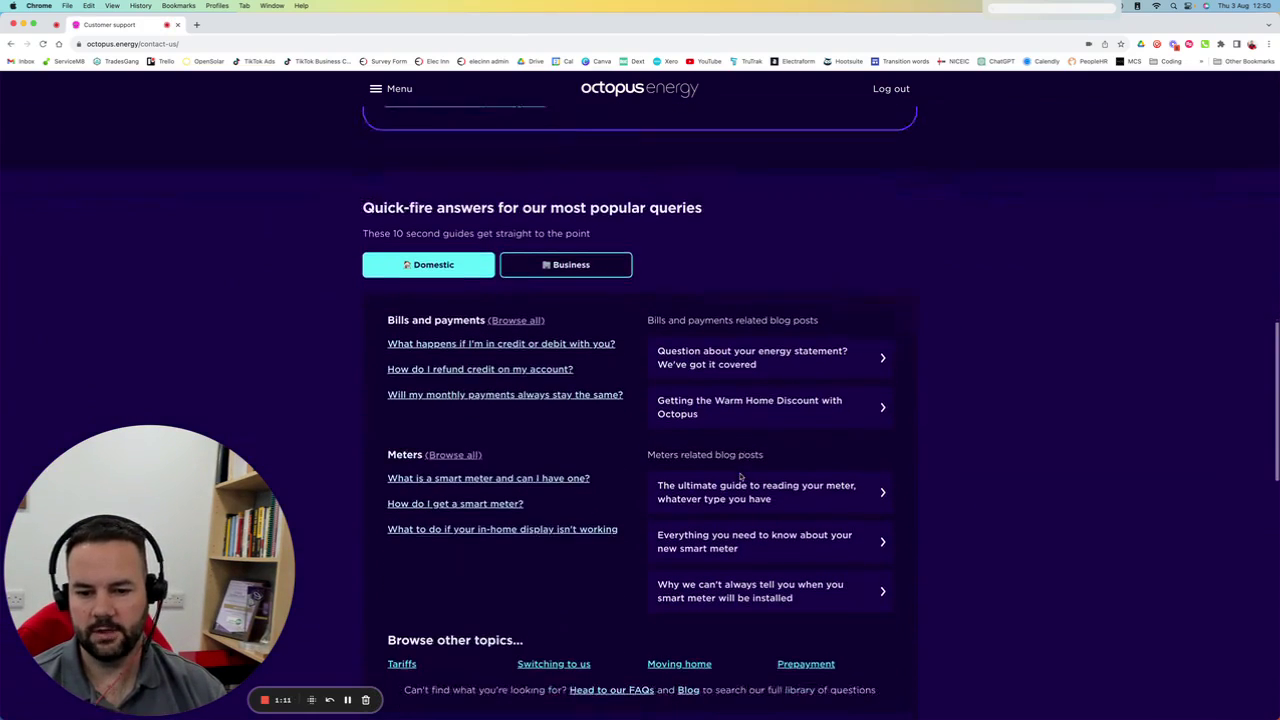
pyautogui.scroll(-2, 632, 481)
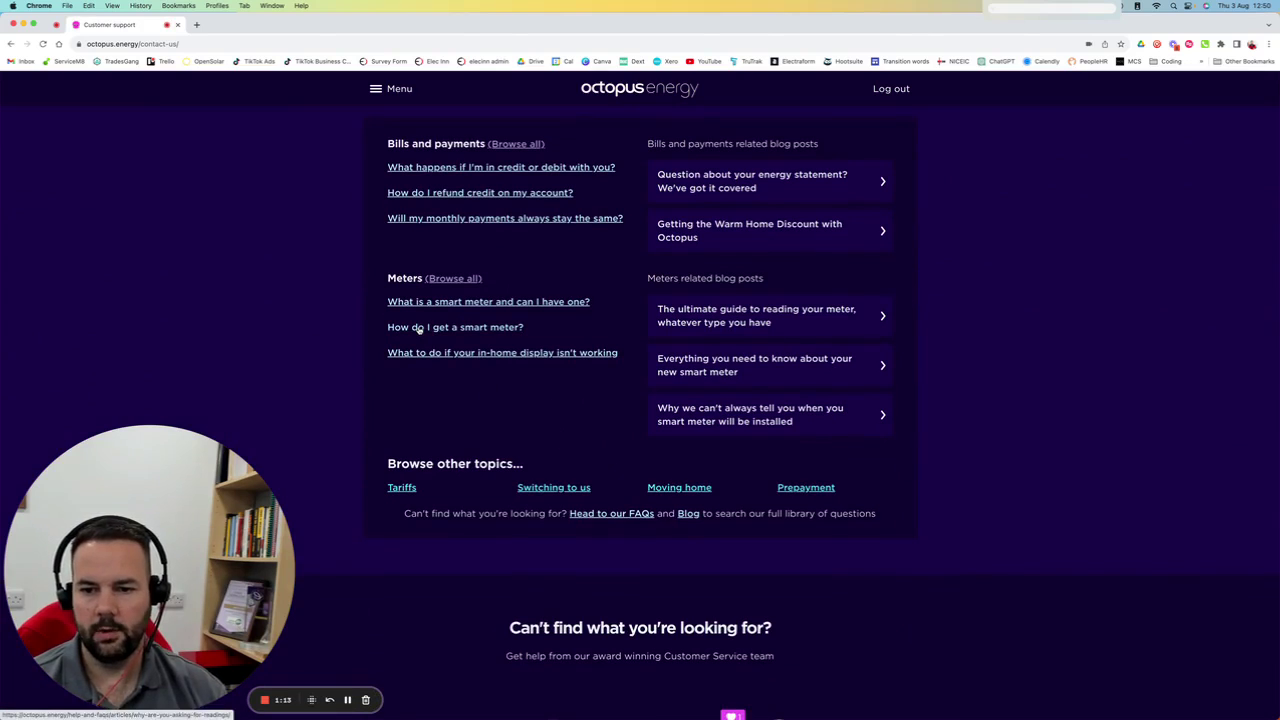
pyautogui.scroll(-5, 725, 428)
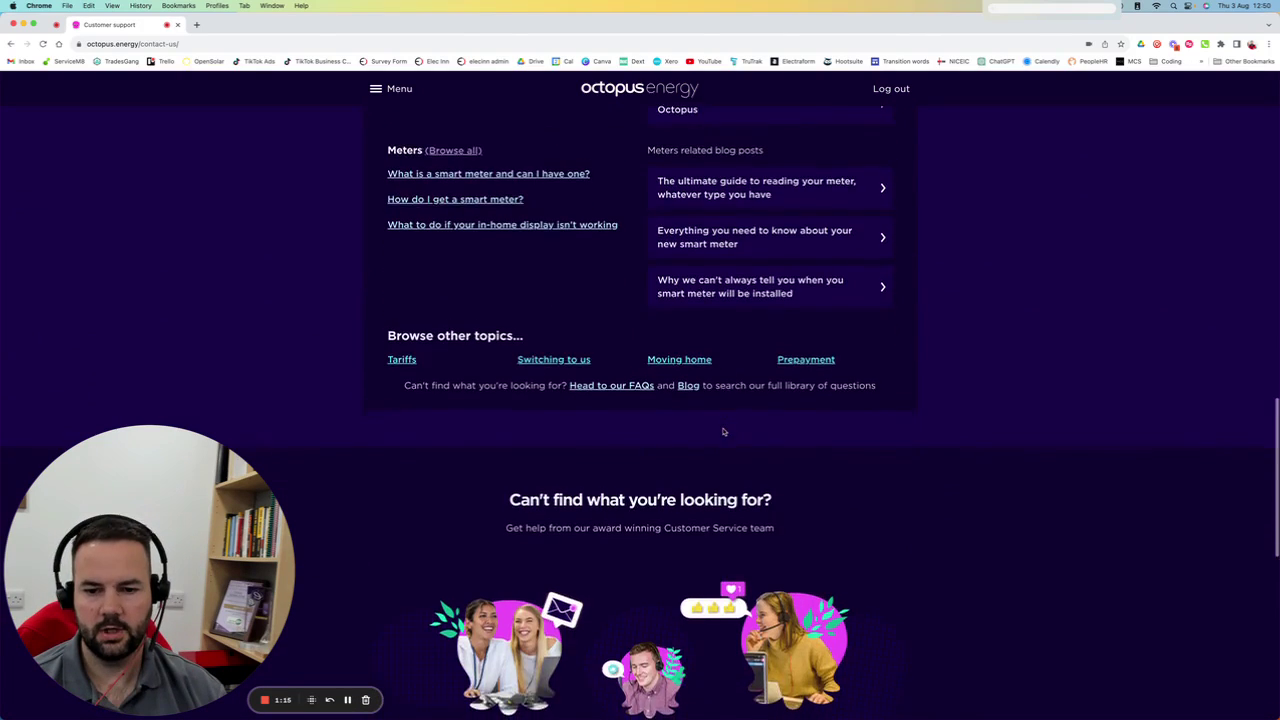
pyautogui.scroll(-4, 724, 432)
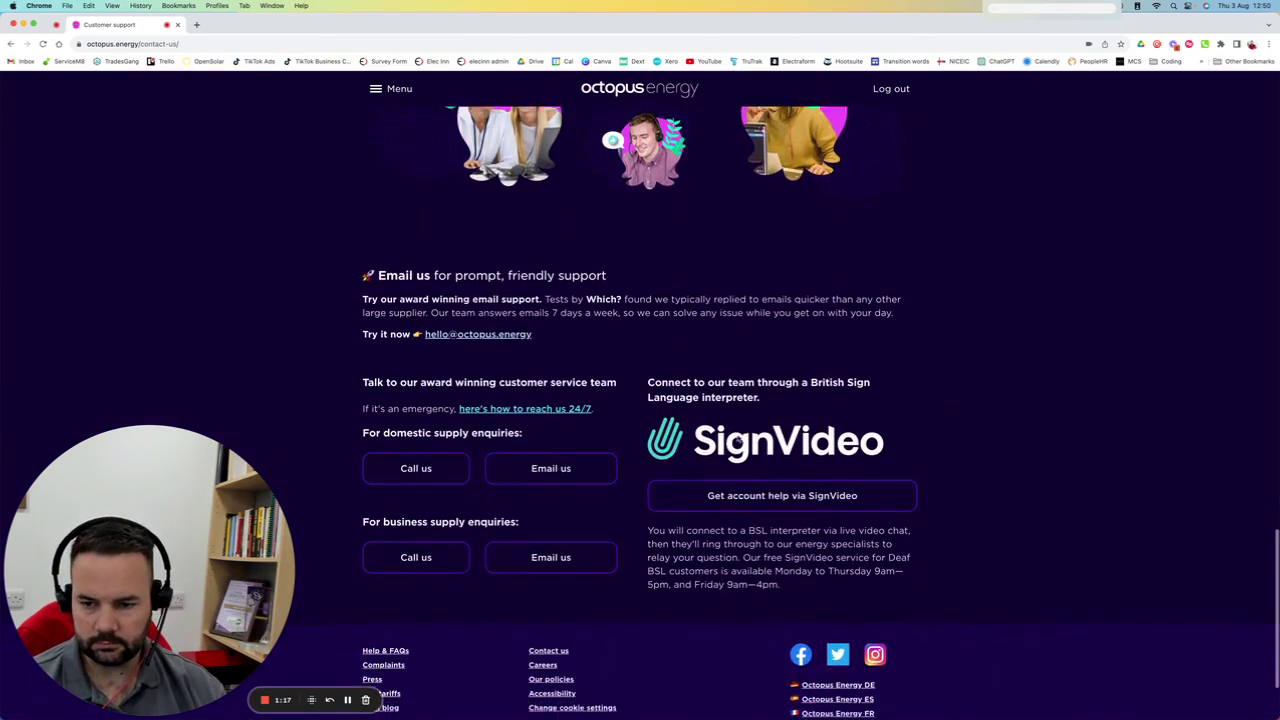
pyautogui.scroll(15, 738, 433)
pyautogui.scroll(-2, 738, 437)
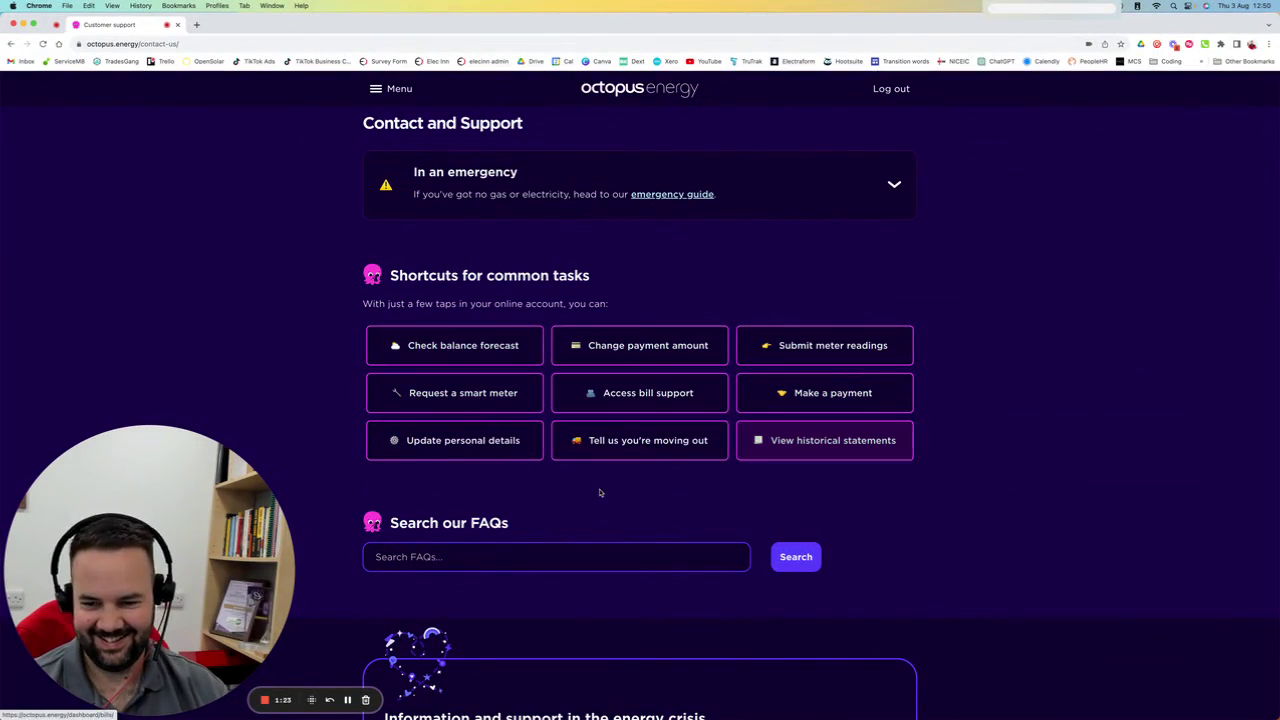
pyautogui.scroll(-3, 914, 535)
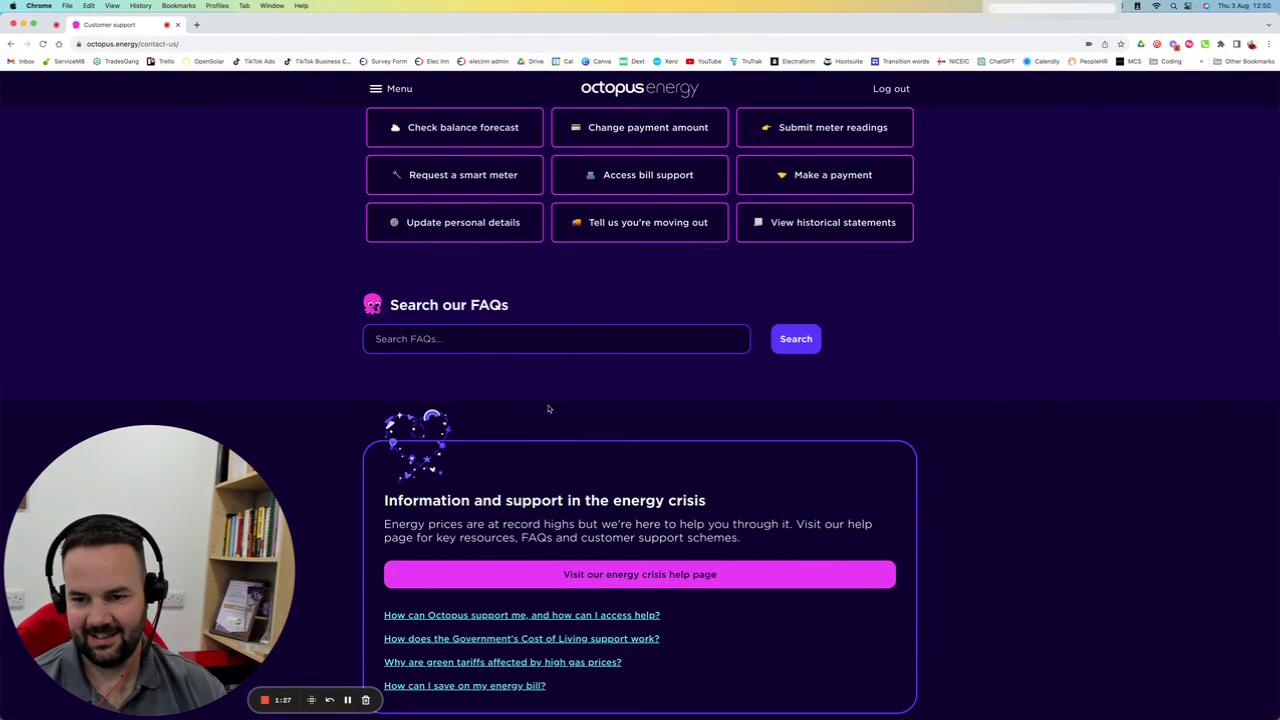
# Search the FAQs for 'seg'.
pyautogui.click(448, 331)
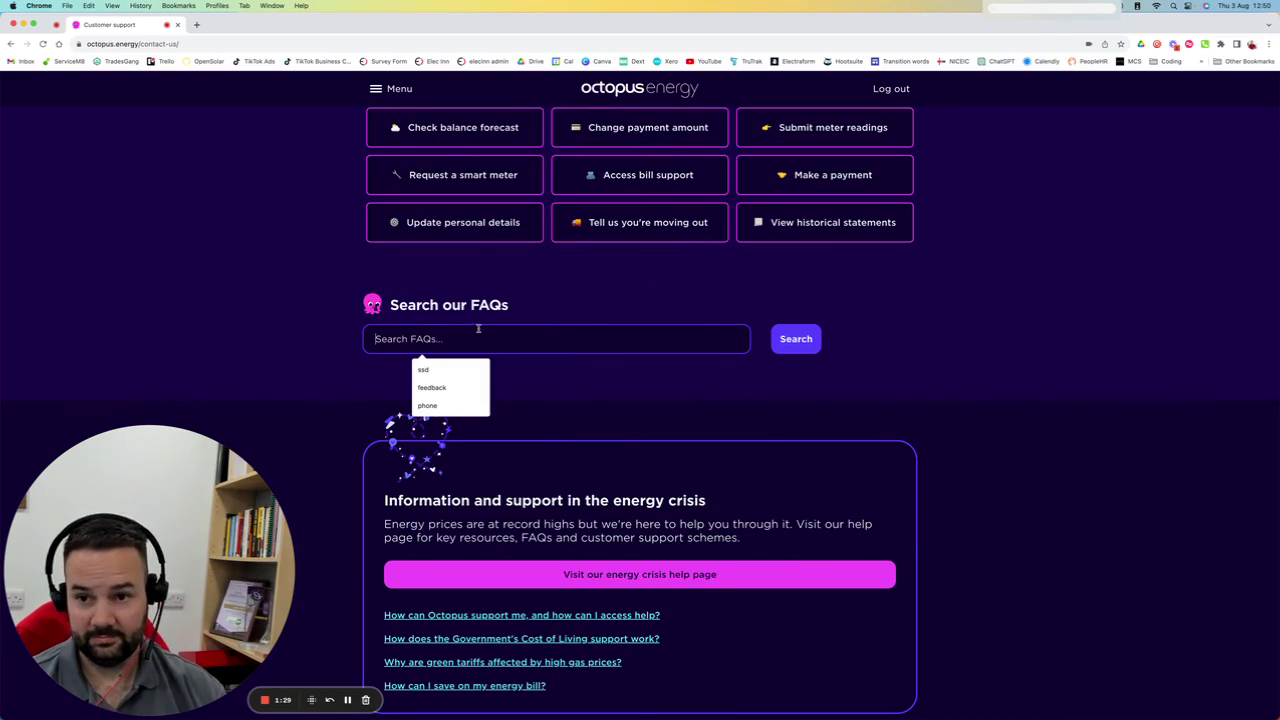
pyautogui.scroll(5, 486, 286)
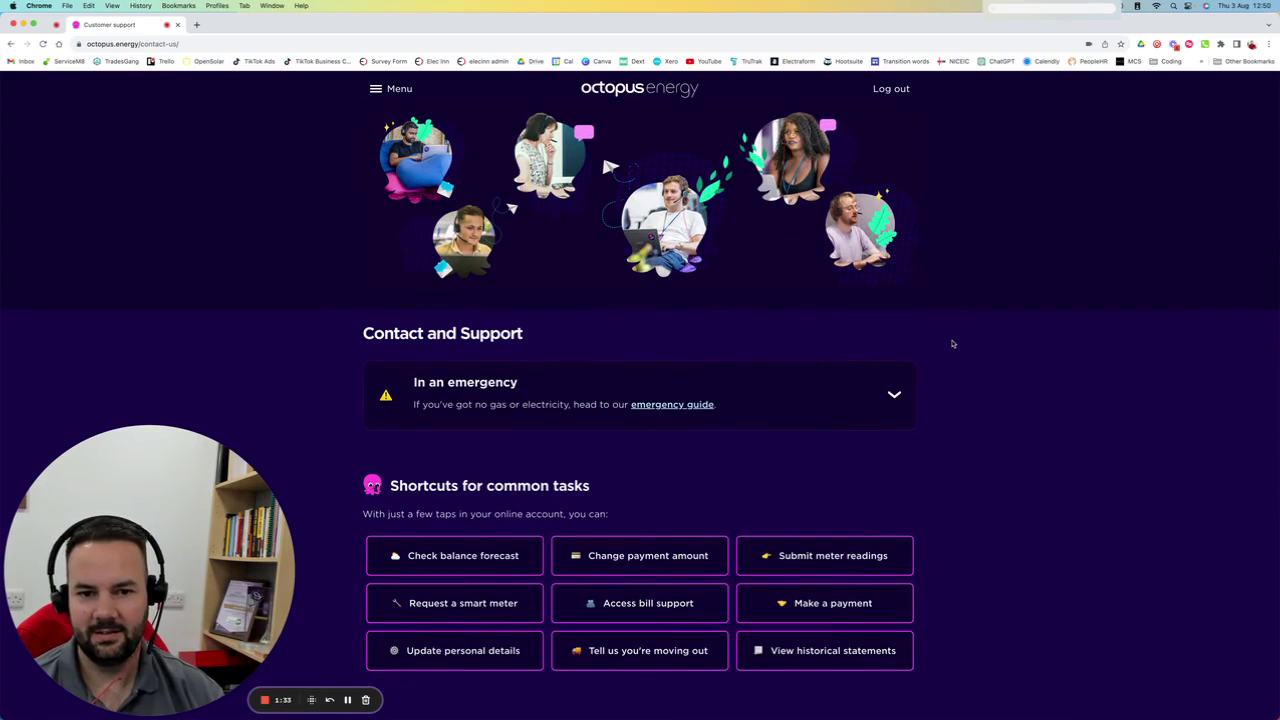
pyautogui.scroll(-5, 1008, 489)
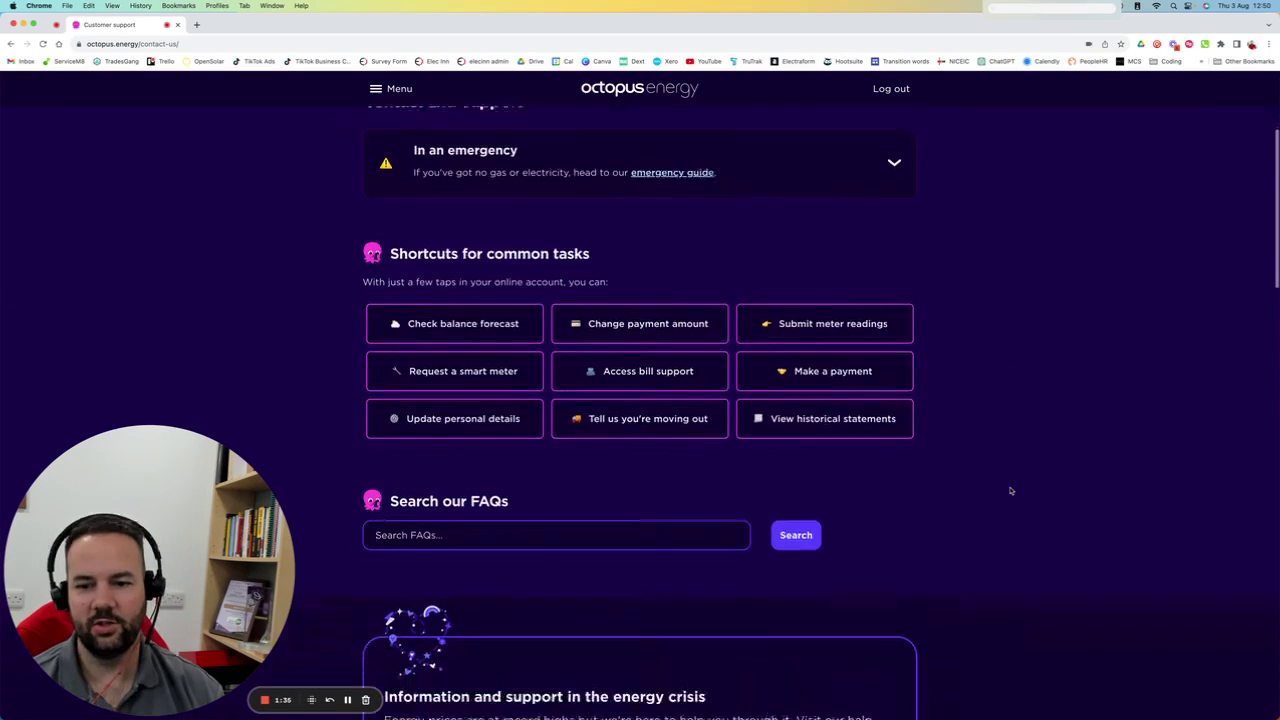
pyautogui.click(414, 342)
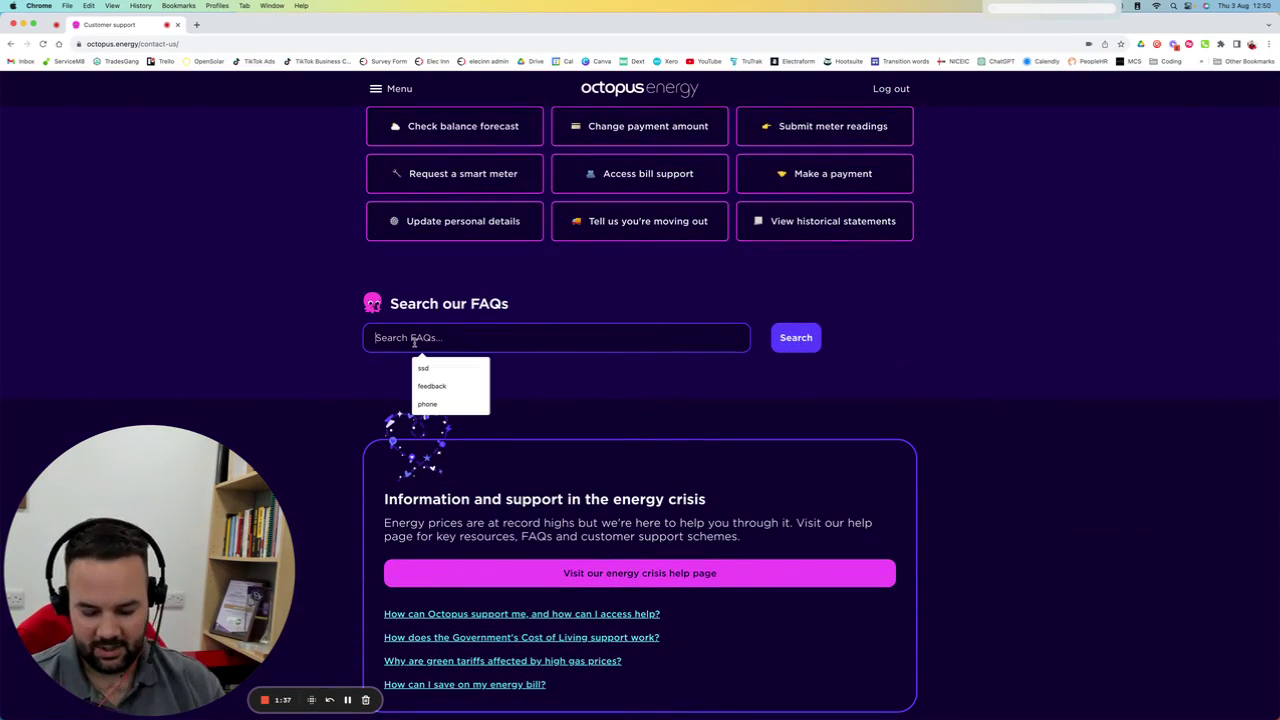
pyautogui.write('seg')
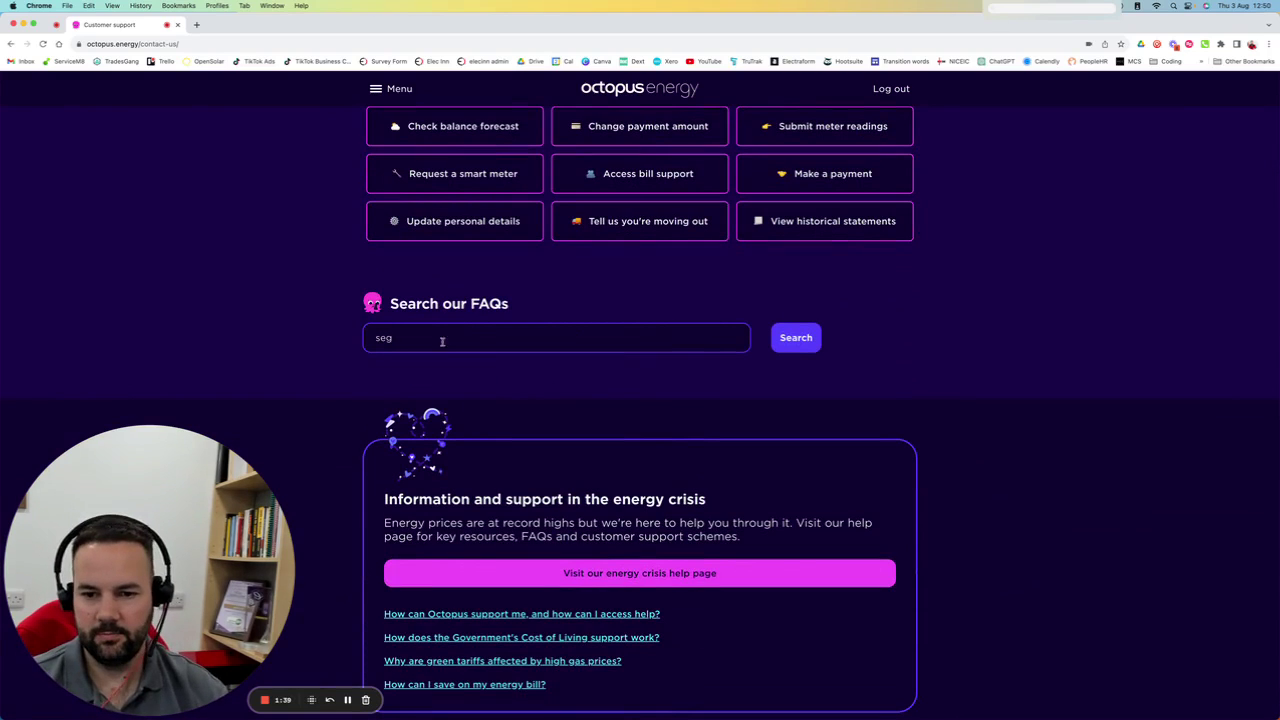
pyautogui.click(797, 338)
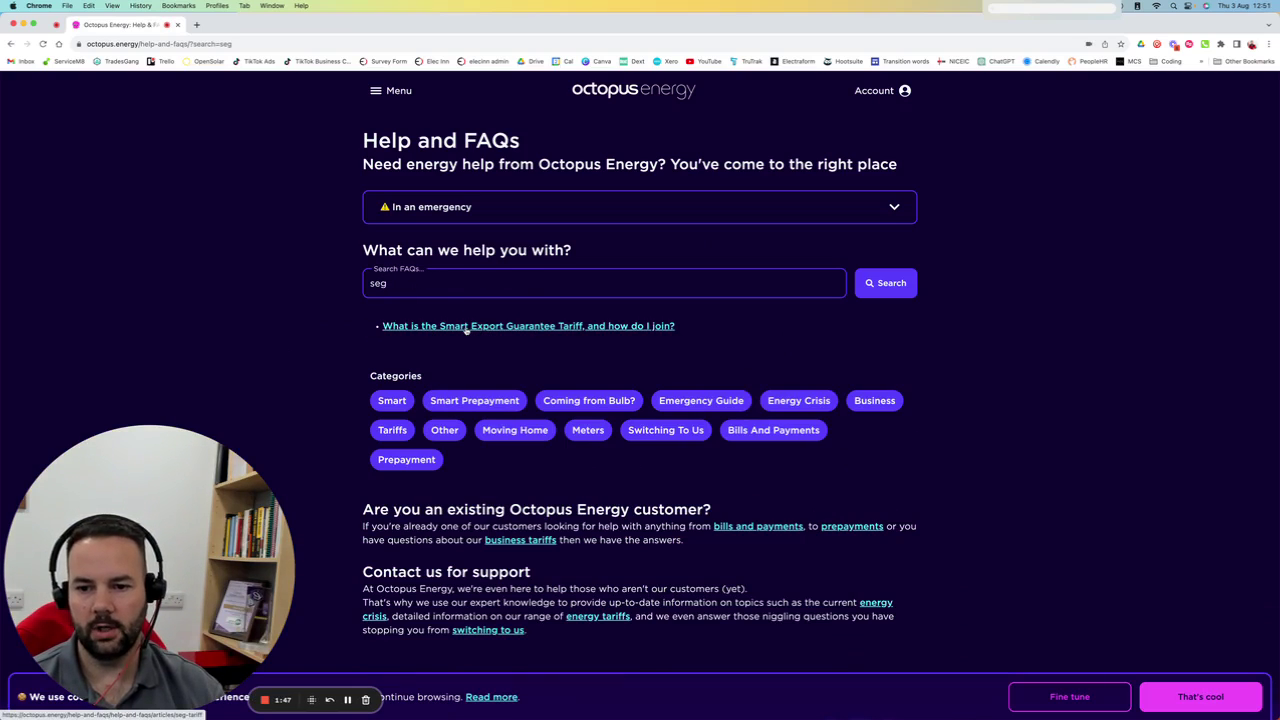
# Open the 'What is the Smart Export Guarantee Tariff' answer and follow its Smart Export Guarantee page link.
pyautogui.click(472, 328)
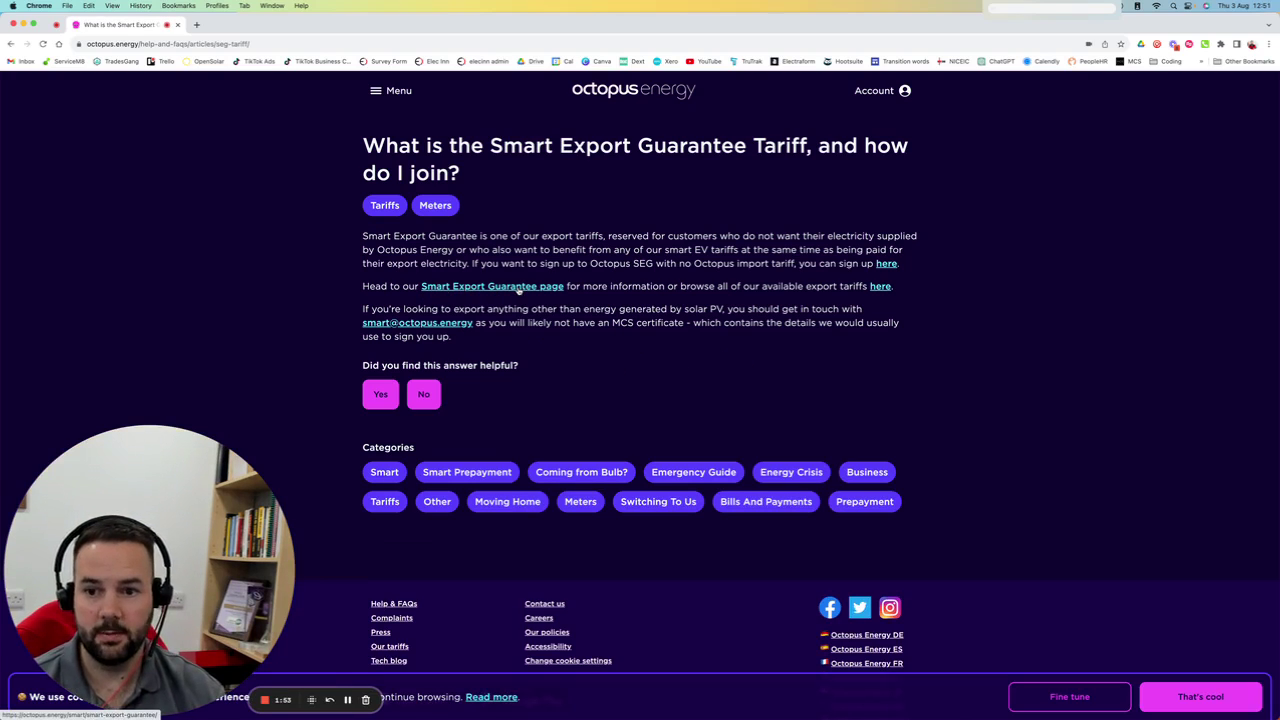
pyautogui.click(520, 290)
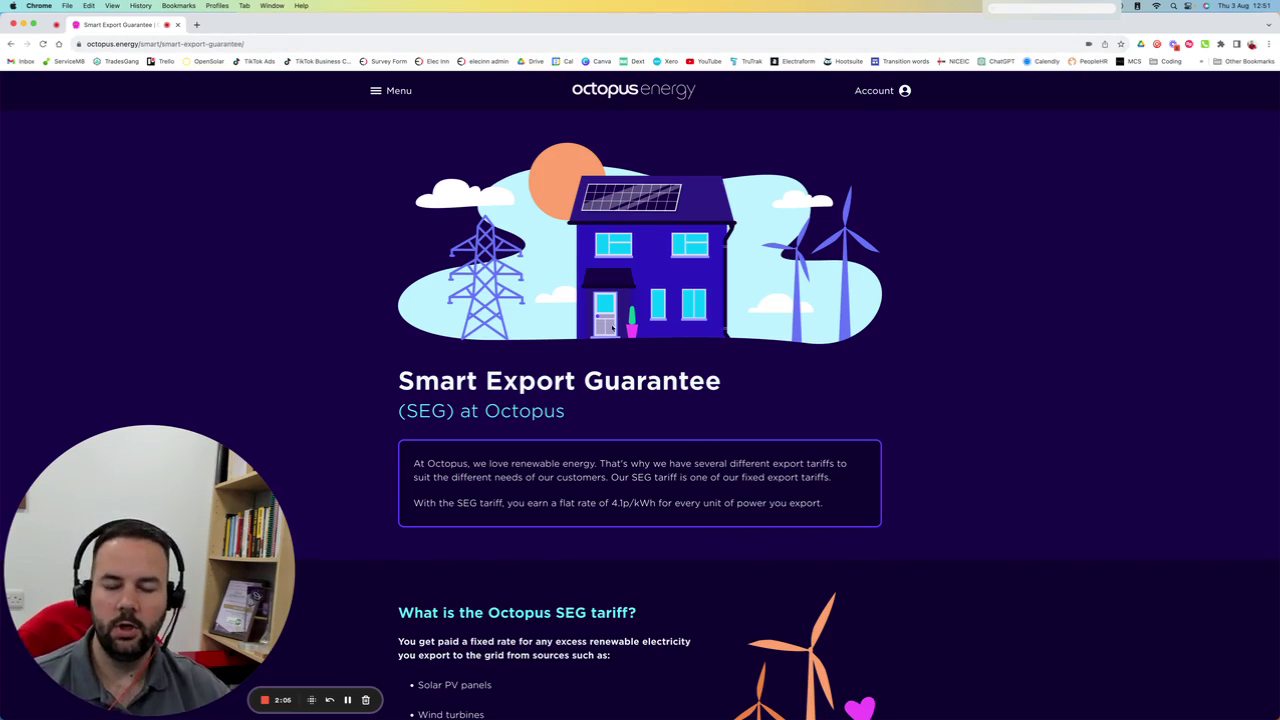
pyautogui.click(395, 91)
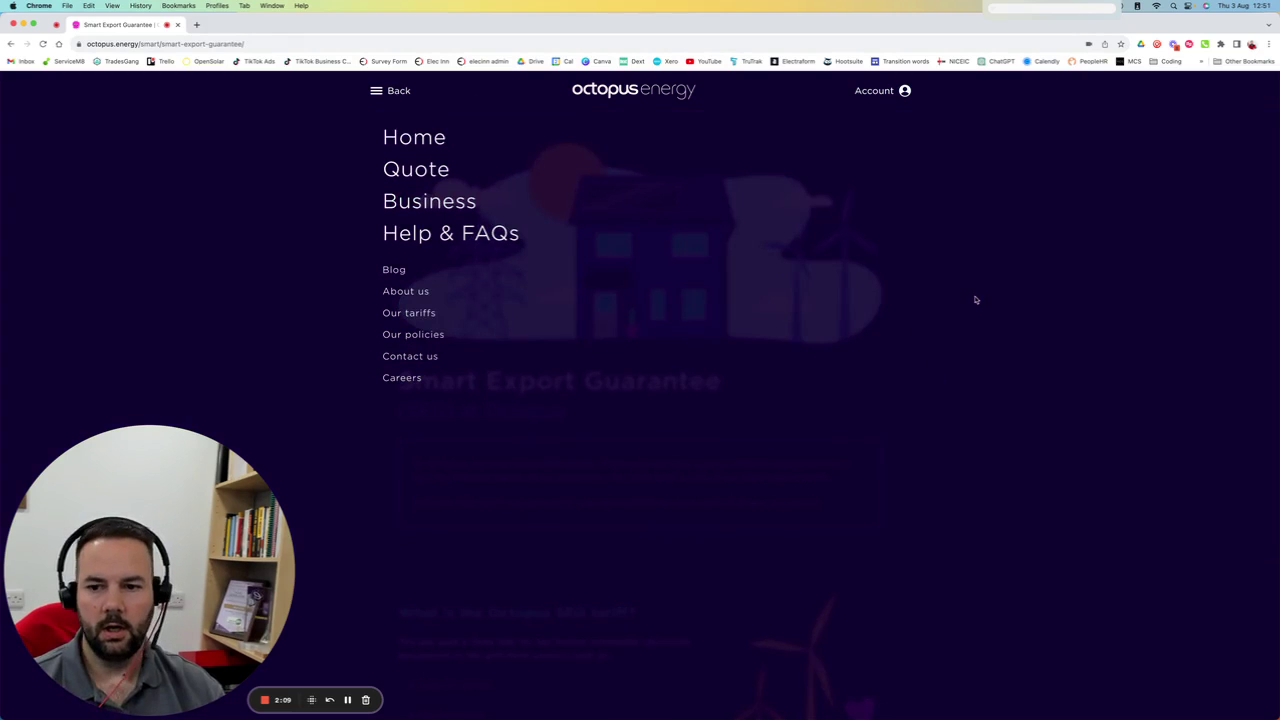
# Read through the SEG process steps, then choose 'Start your switch' under 'Already an Octopus customer?'.
pyautogui.click(398, 91)
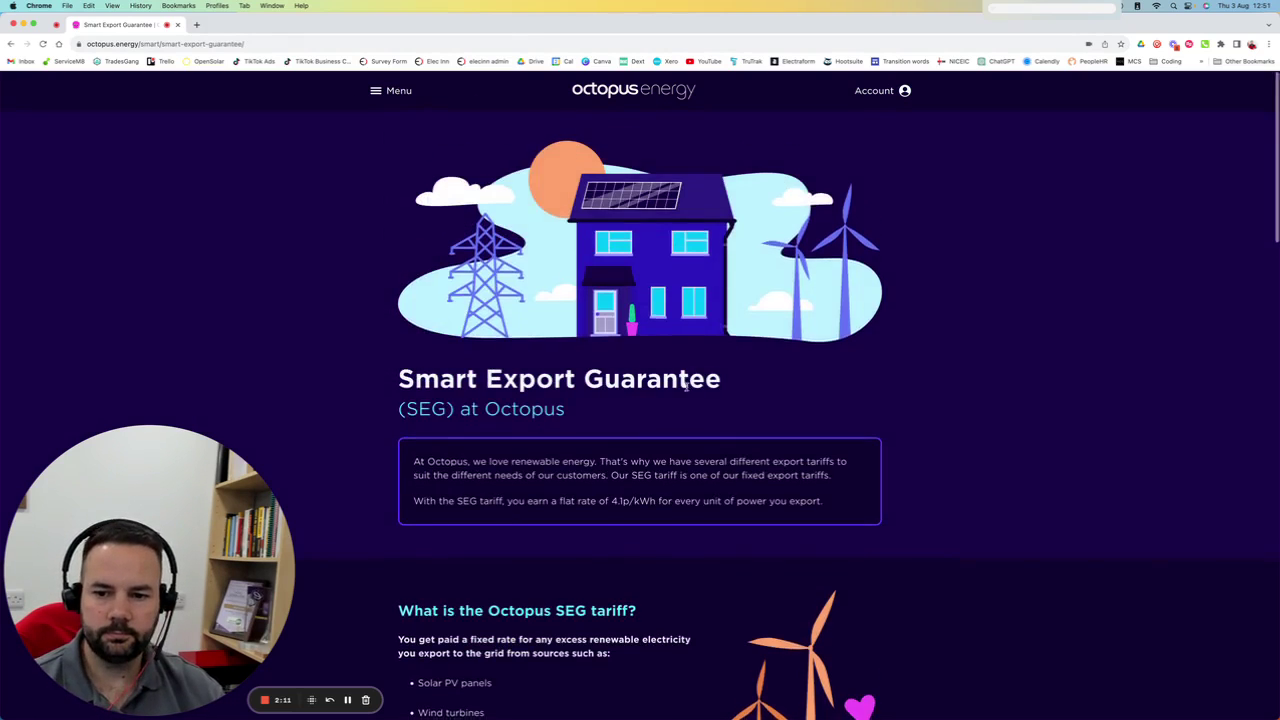
pyautogui.scroll(-5, 640, 410)
pyautogui.scroll(-8, 631, 419)
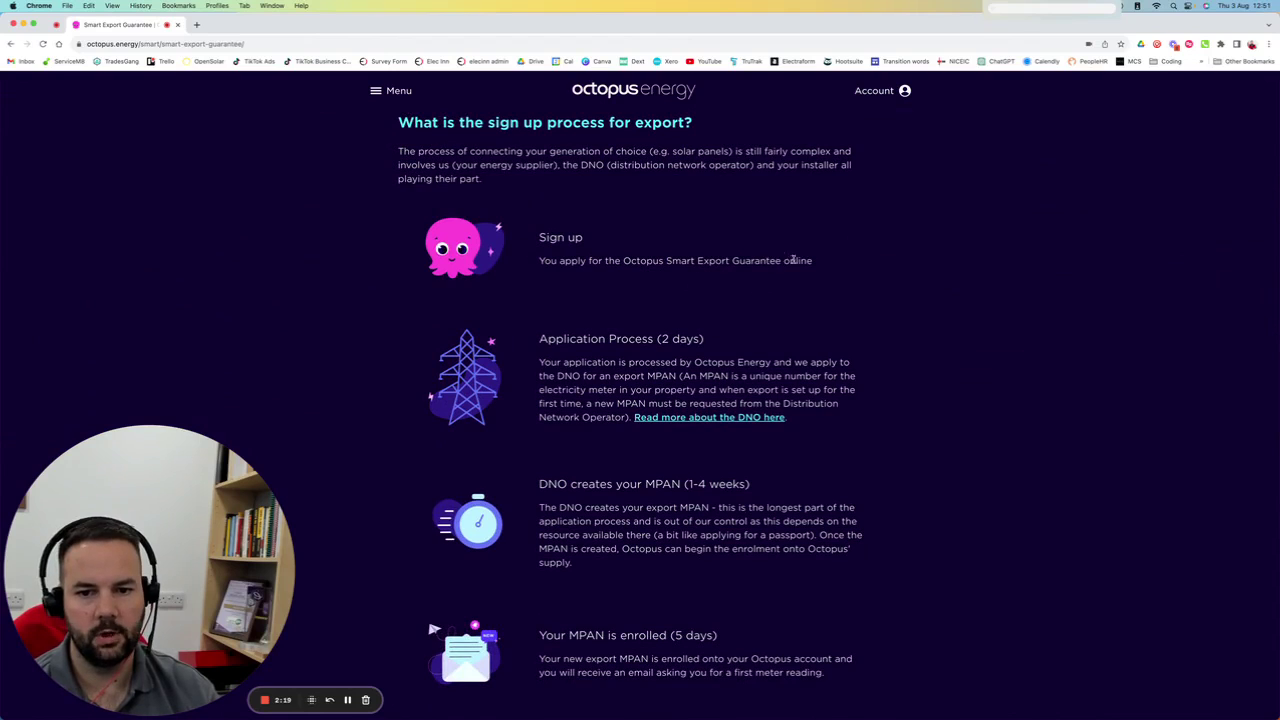
pyautogui.scroll(-3, 731, 331)
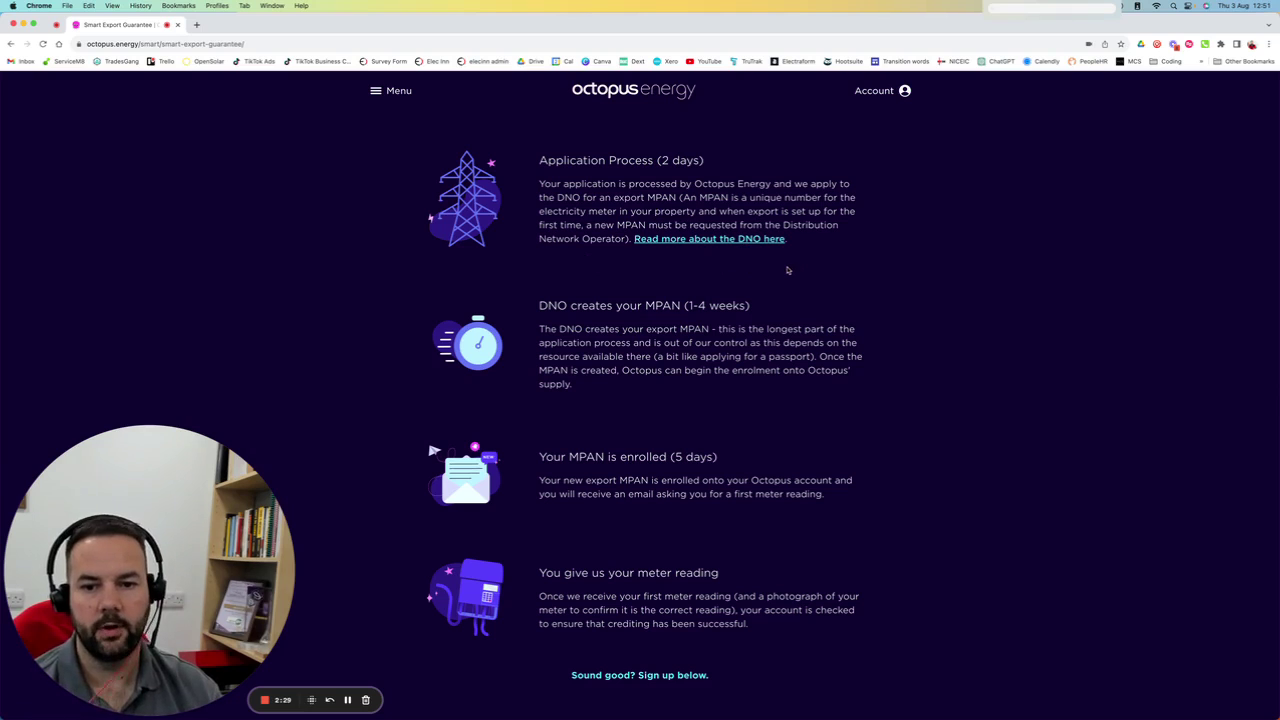
pyautogui.scroll(-2, 614, 320)
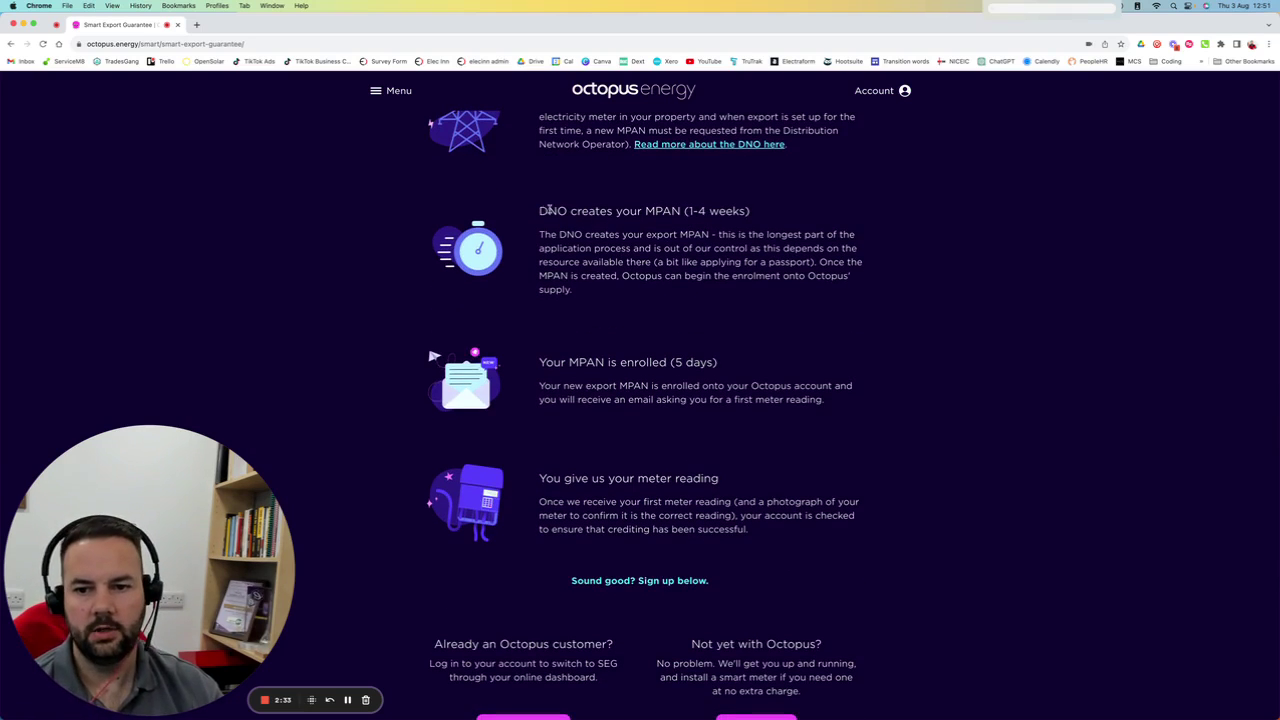
pyautogui.moveTo(539, 210); pyautogui.dragTo(762, 216)
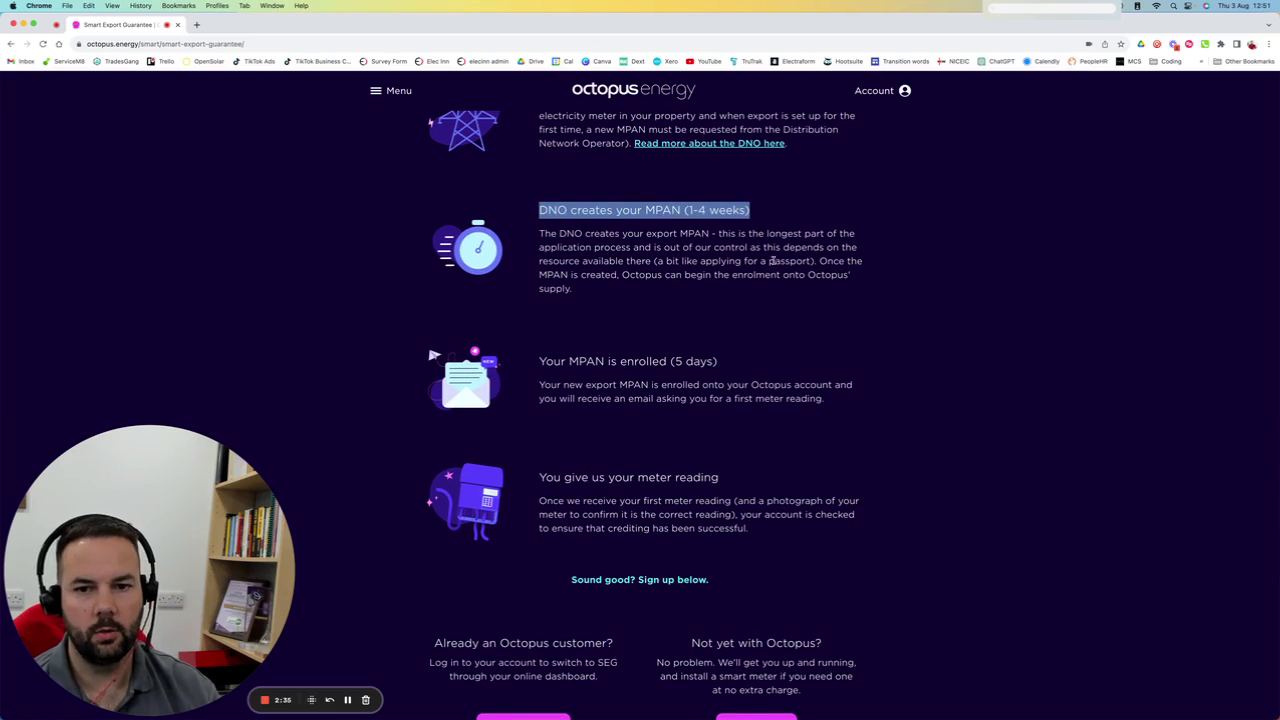
pyautogui.scroll(-3, 845, 289)
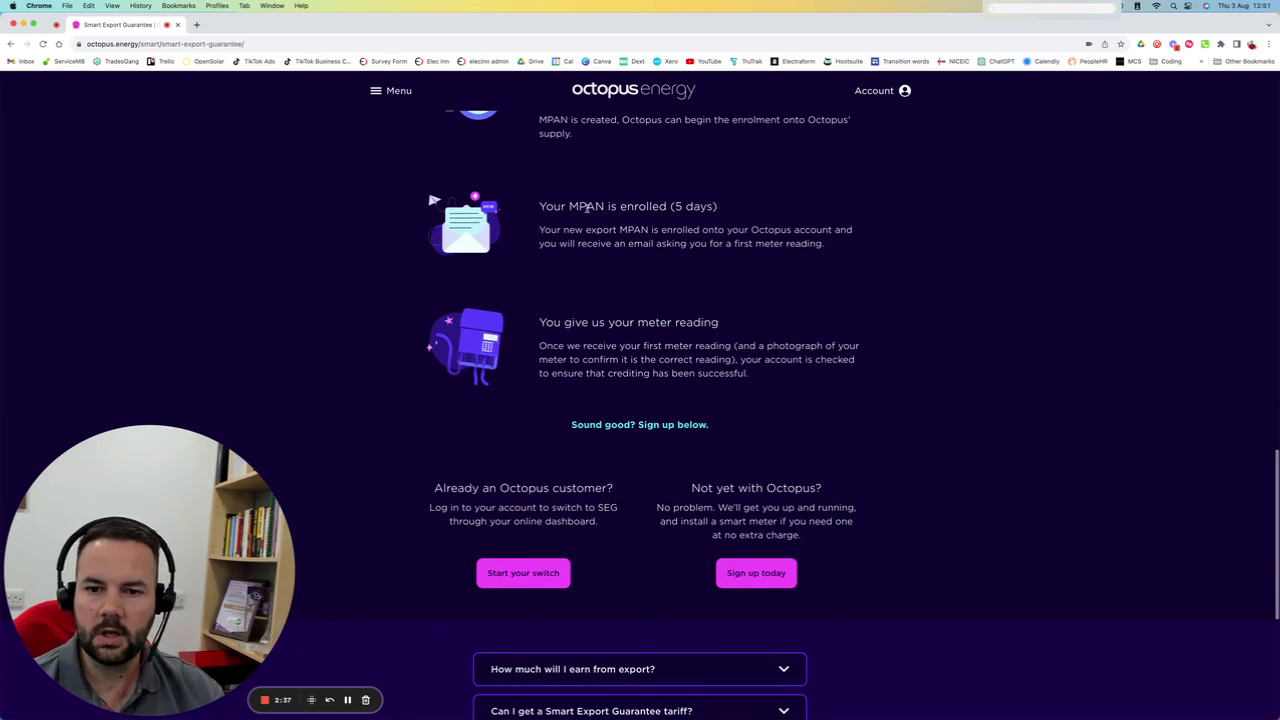
pyautogui.scroll(-3, 690, 347)
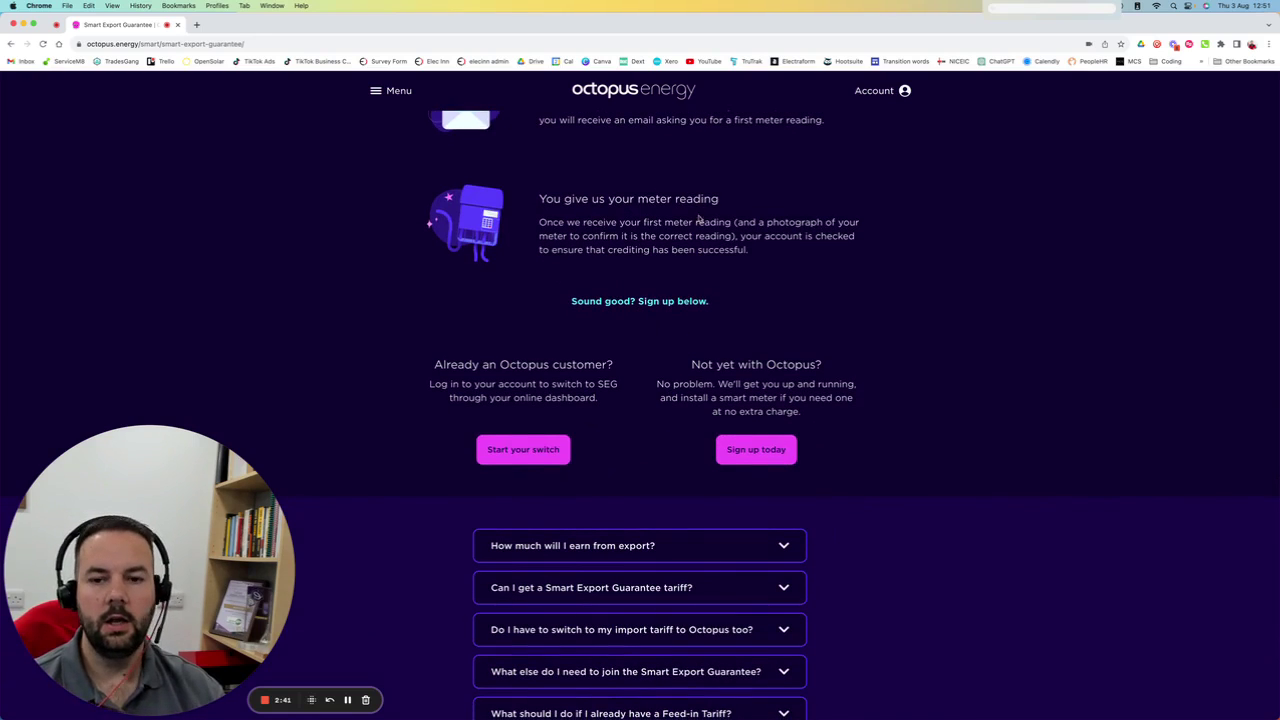
pyautogui.moveTo(545, 199); pyautogui.dragTo(743, 201)
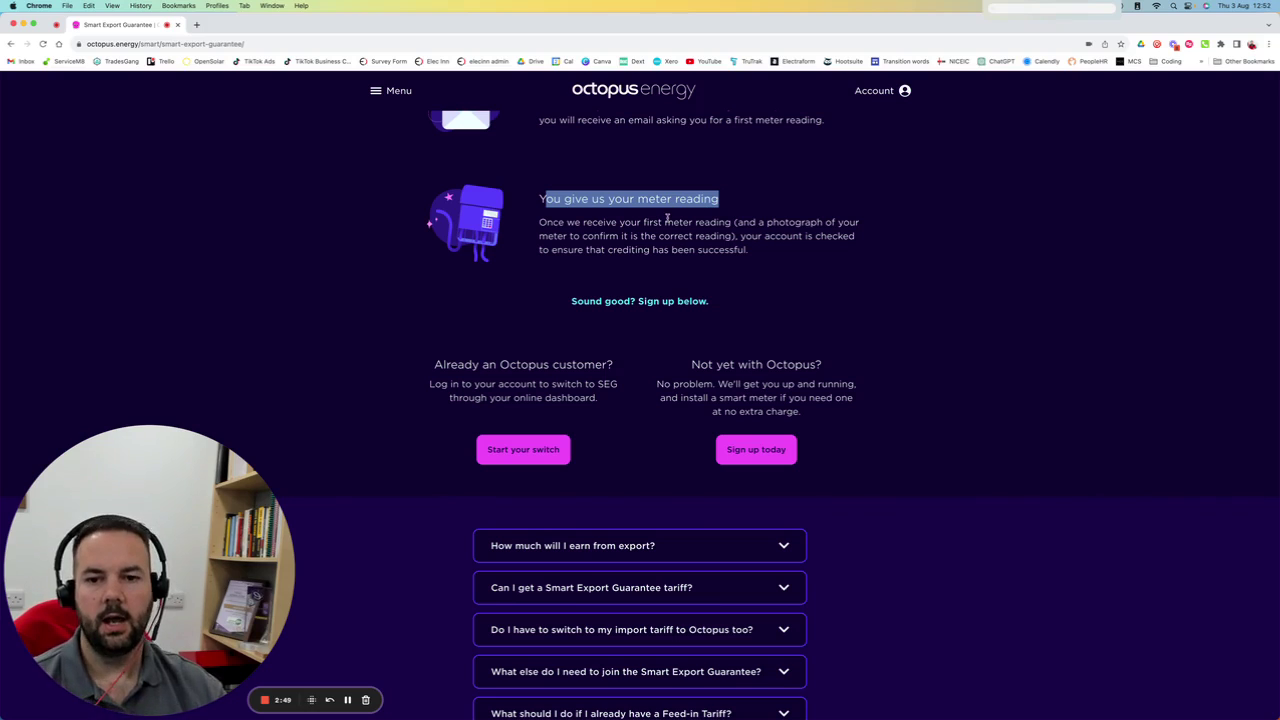
pyautogui.click(540, 195)
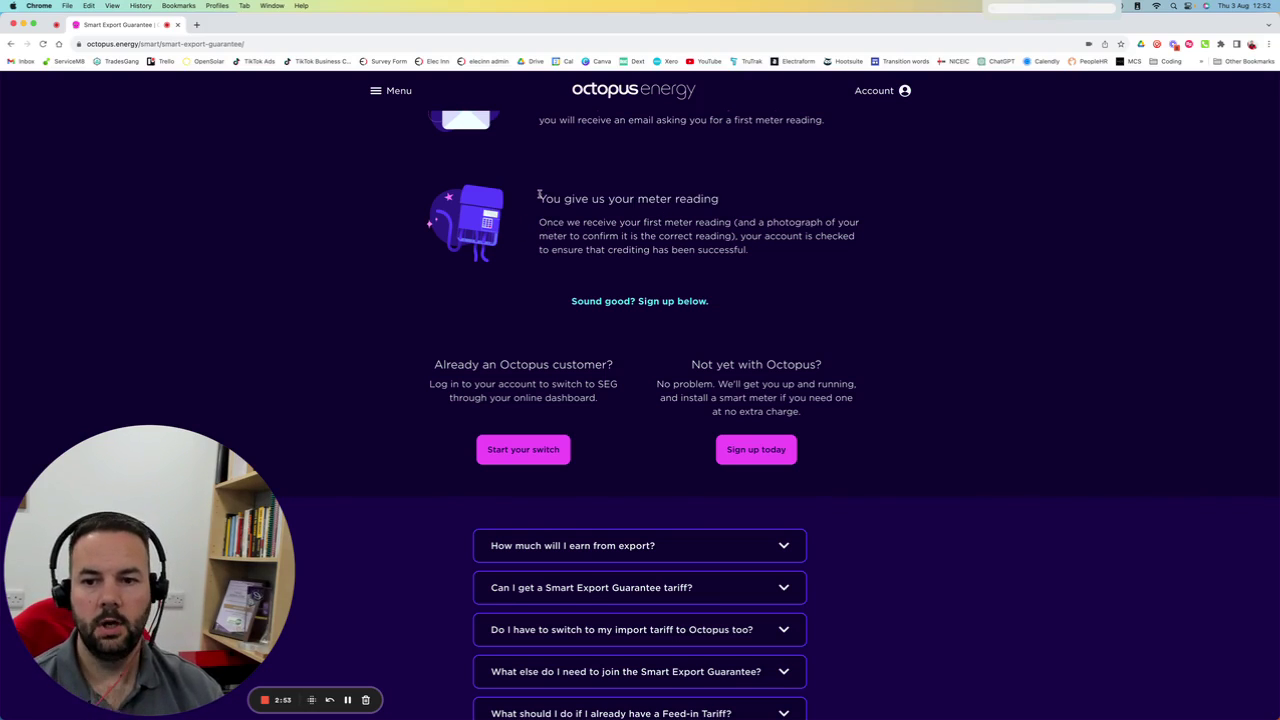
pyautogui.scroll(-2, 795, 287)
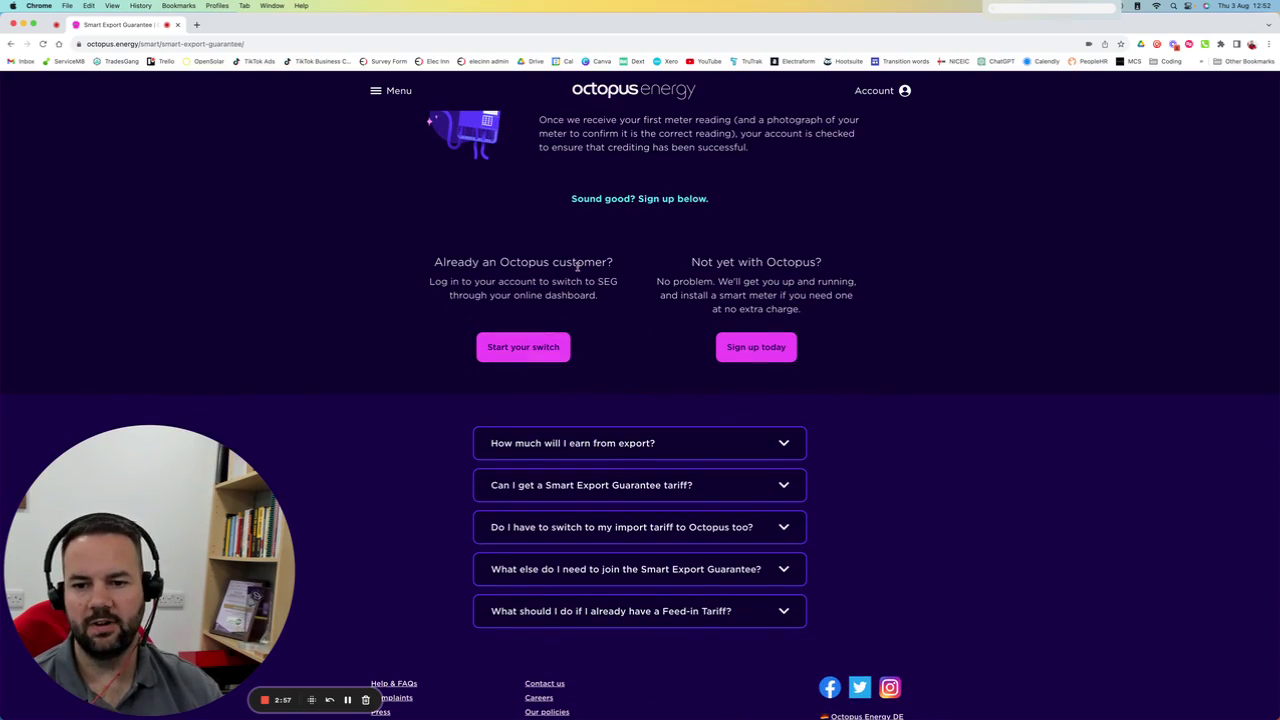
pyautogui.click(522, 348)
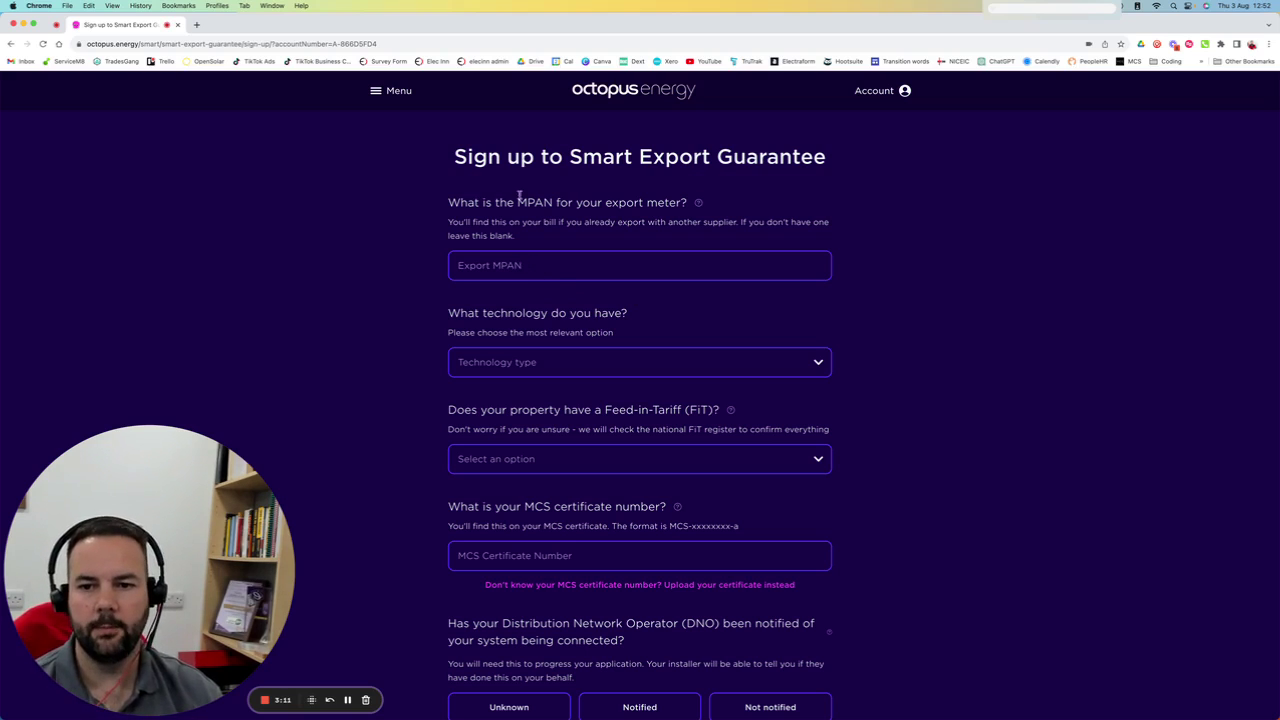
# Highlight the export MPAN question and switch to the NGED micro-generation letter PDF in Preview.
pyautogui.moveTo(468, 198); pyautogui.dragTo(627, 203)
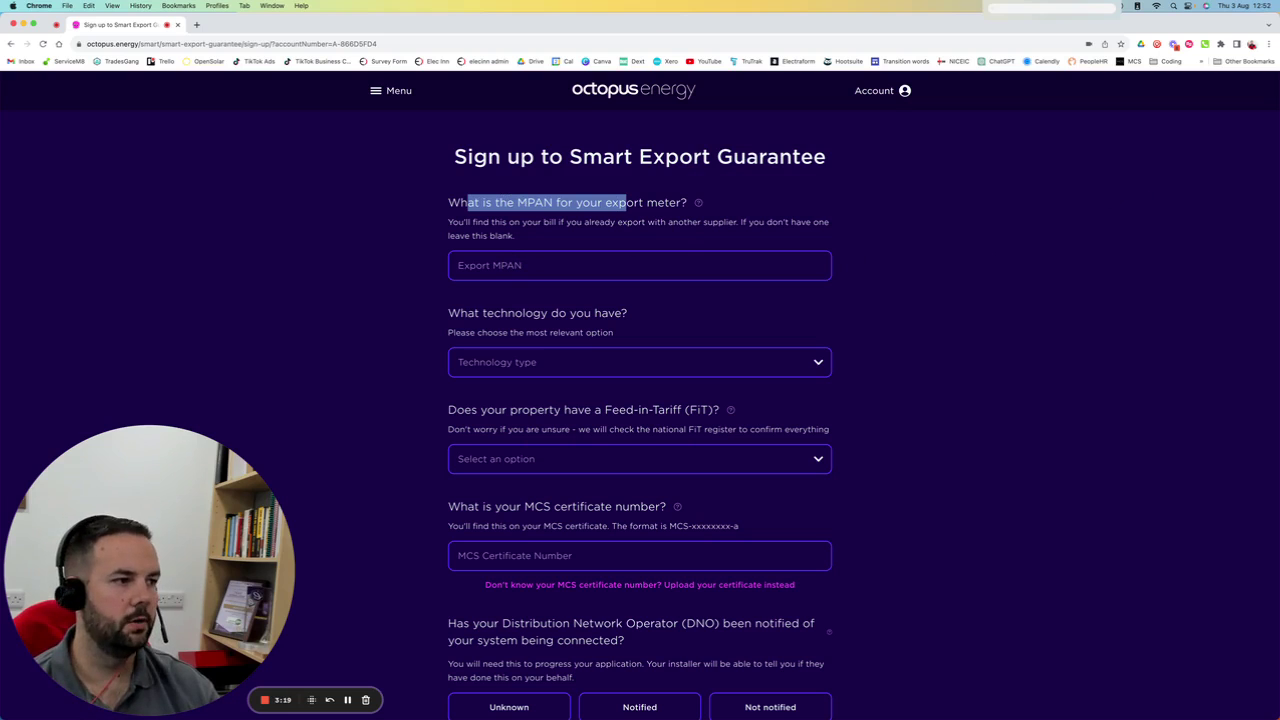
pyautogui.press('super+Tab')
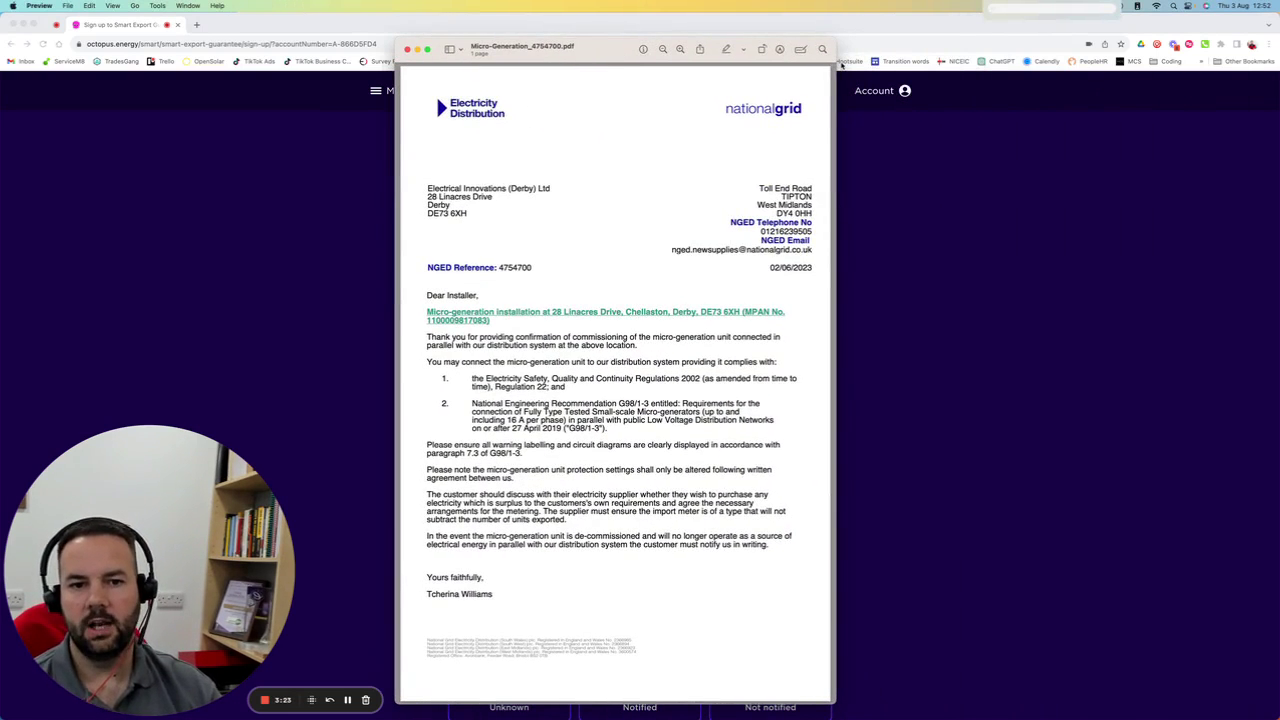
# Read the MPAN on the enlarged grid letter and the MCS certificate, then close both documents.
pyautogui.press('super+plus')
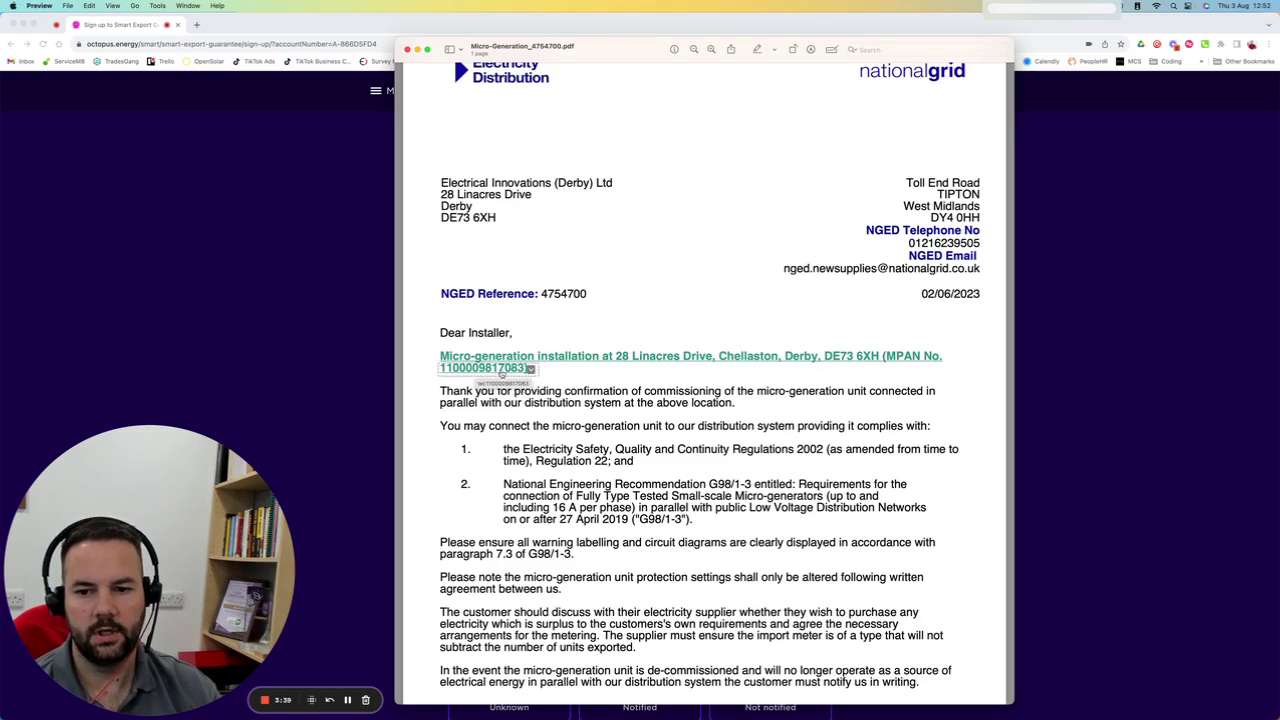
pyautogui.moveTo(617, 50); pyautogui.dragTo(1129, 173)
pyautogui.press('super+w')
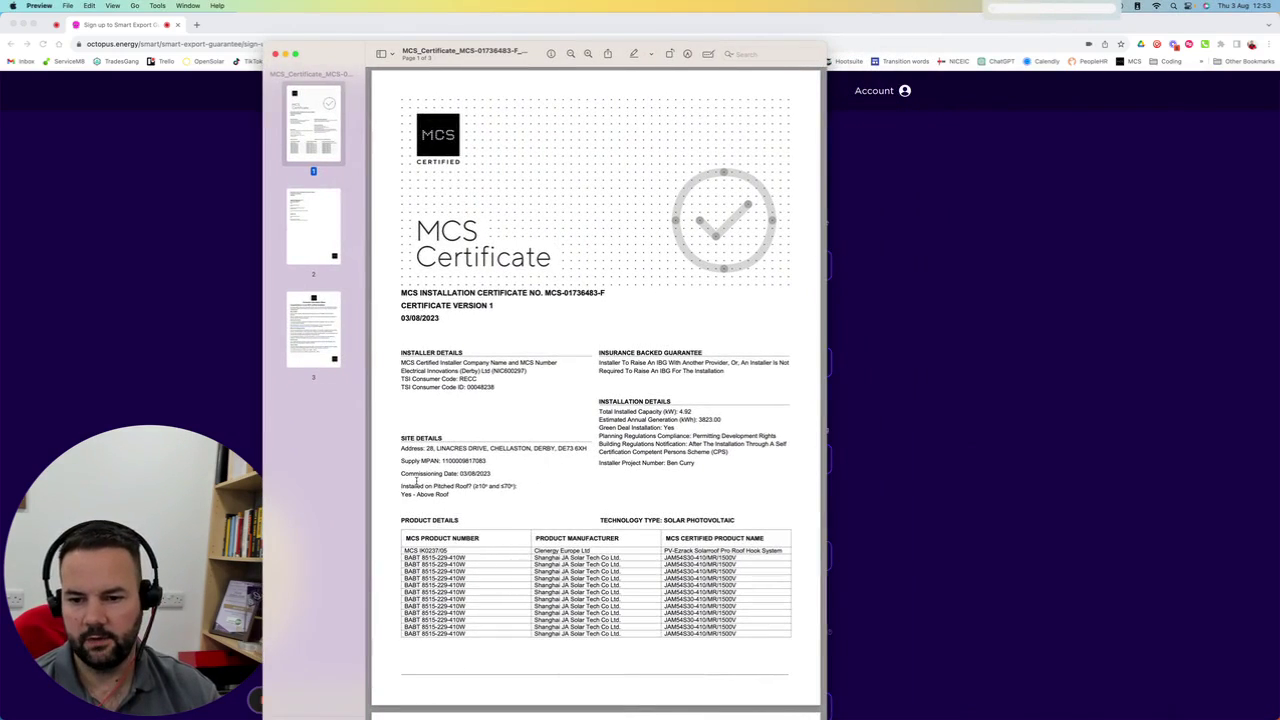
pyautogui.doubleClick(466, 462)
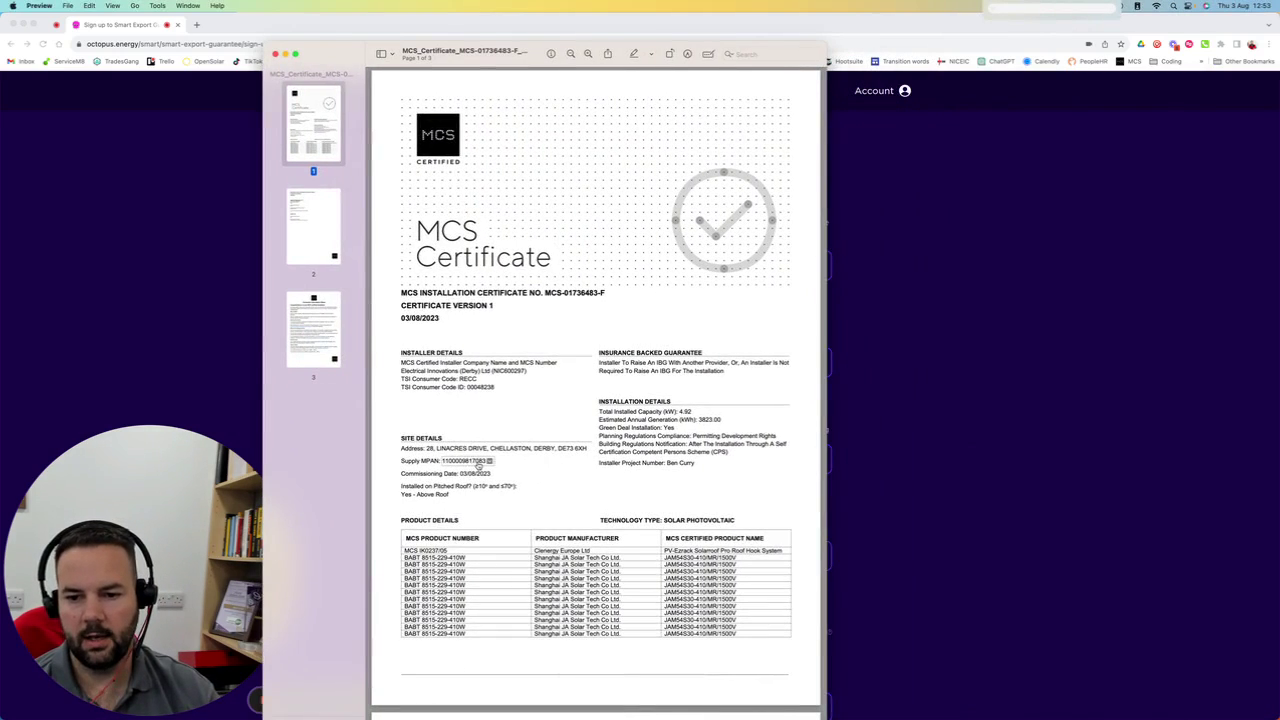
pyautogui.click(478, 466)
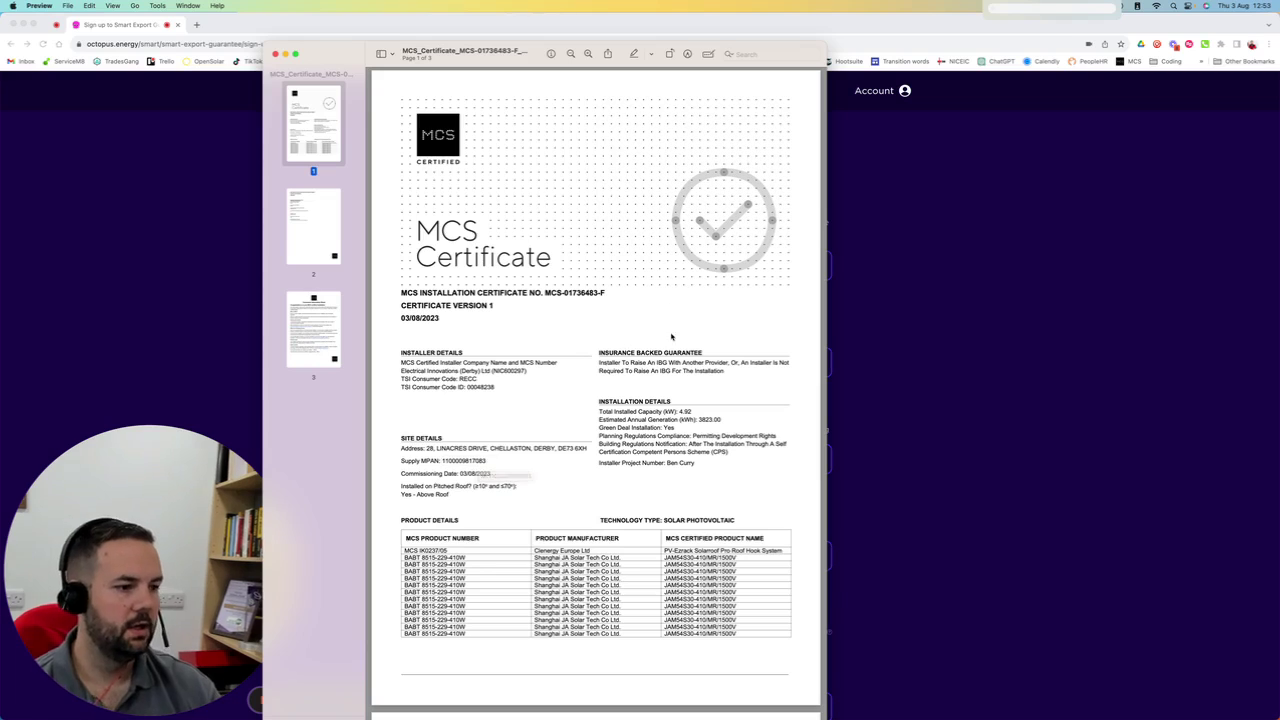
pyautogui.press('super+w')
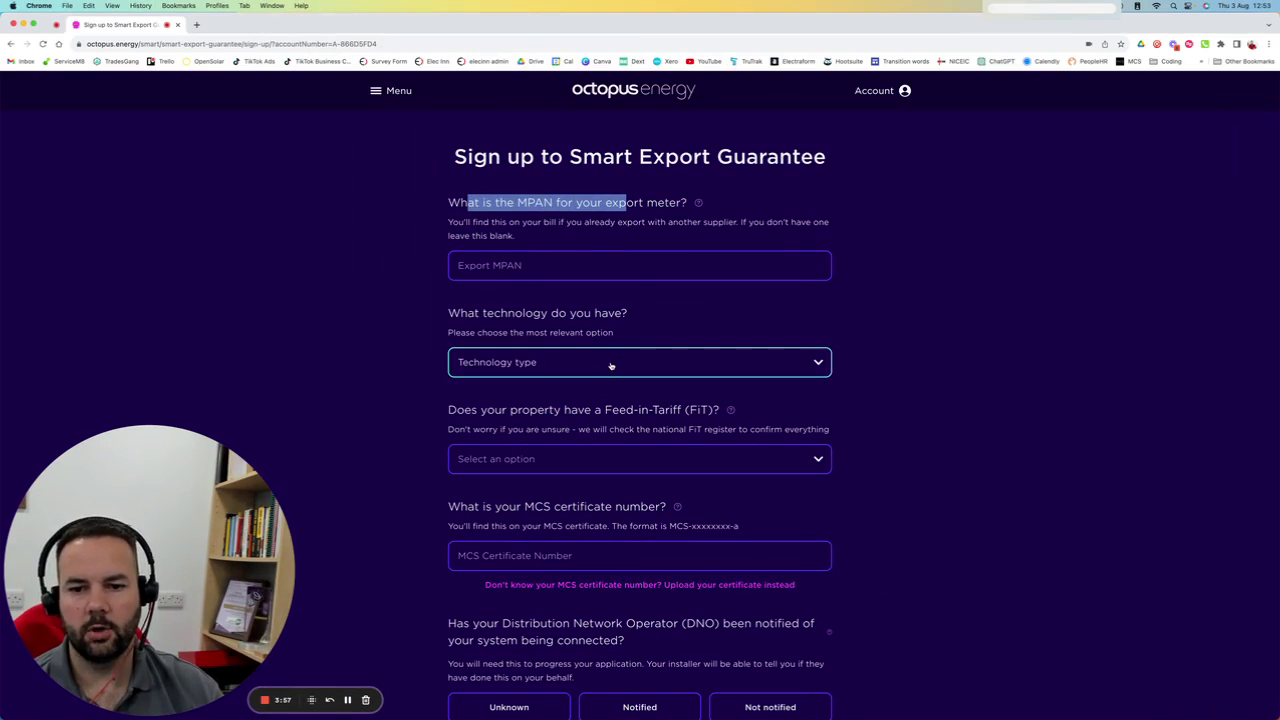
# Pick 'Solar and Storage' in the Technology type dropdown and 'No' in the Feed-in-Tariff dropdown.
pyautogui.click(610, 365)
pyautogui.click(528, 387)
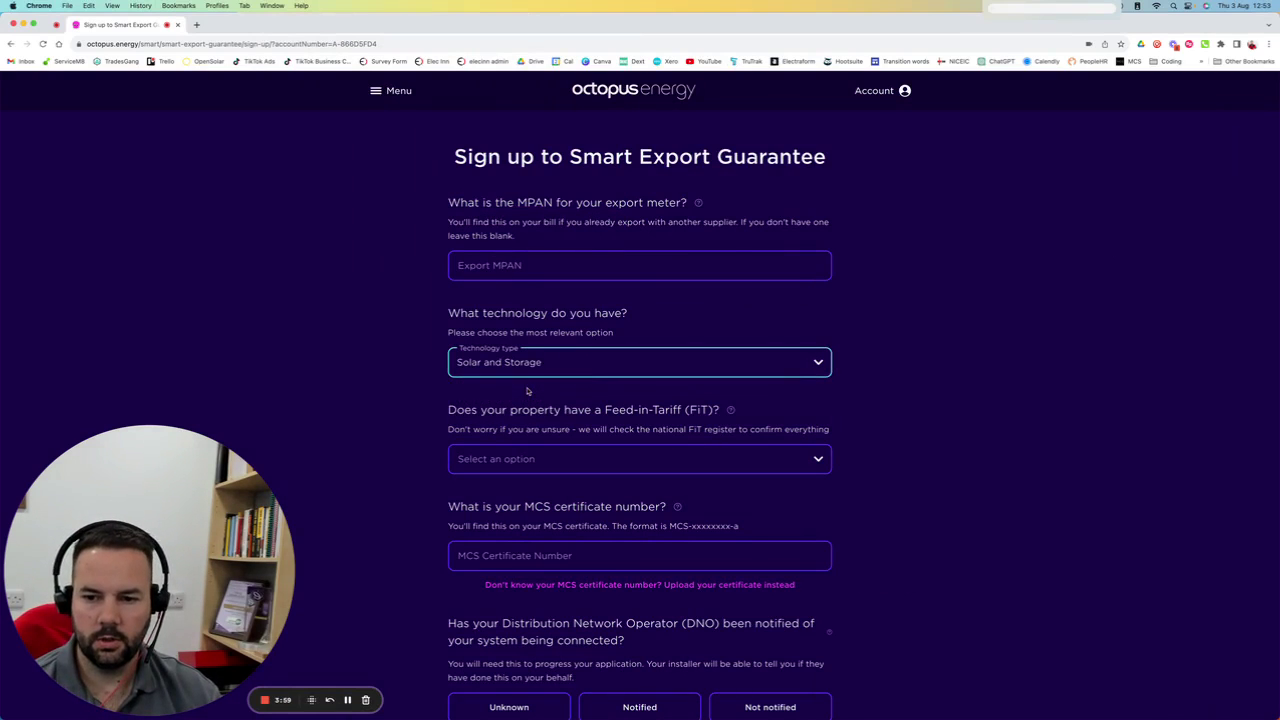
pyautogui.scroll(-3, 970, 443)
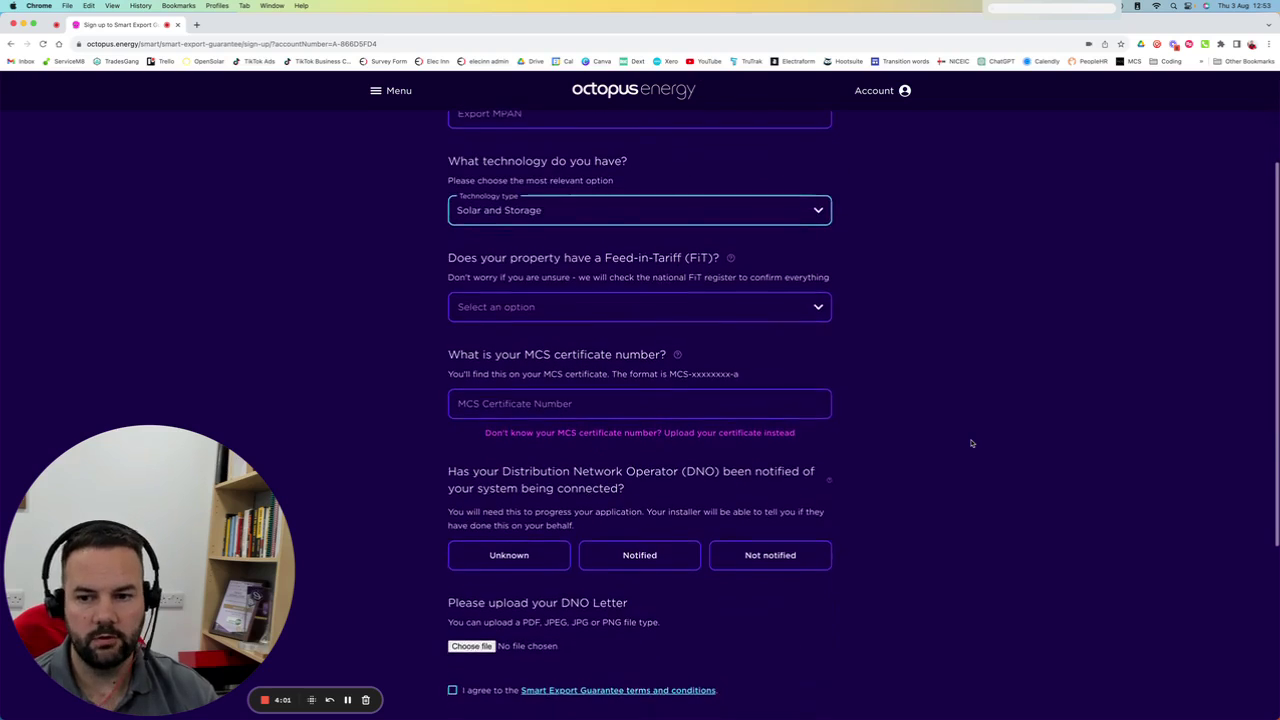
pyautogui.scroll(-1, 970, 443)
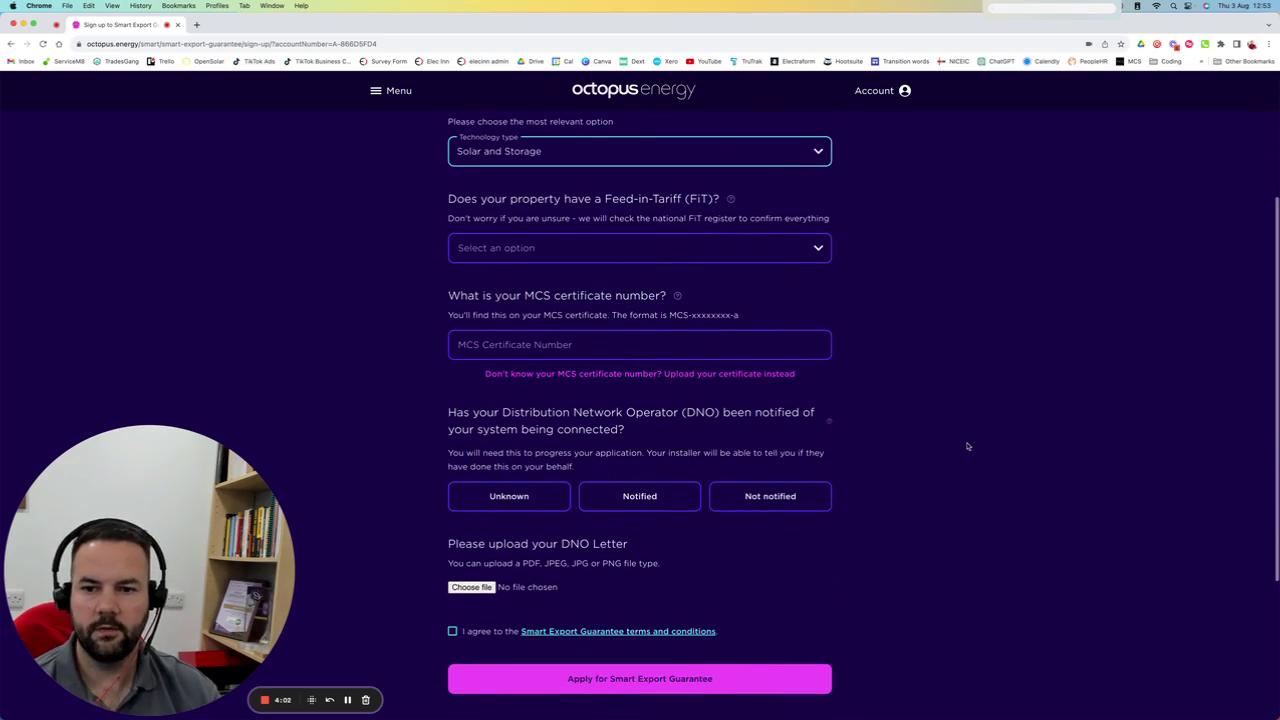
pyautogui.click(504, 251)
pyautogui.scroll(-1, 492, 318)
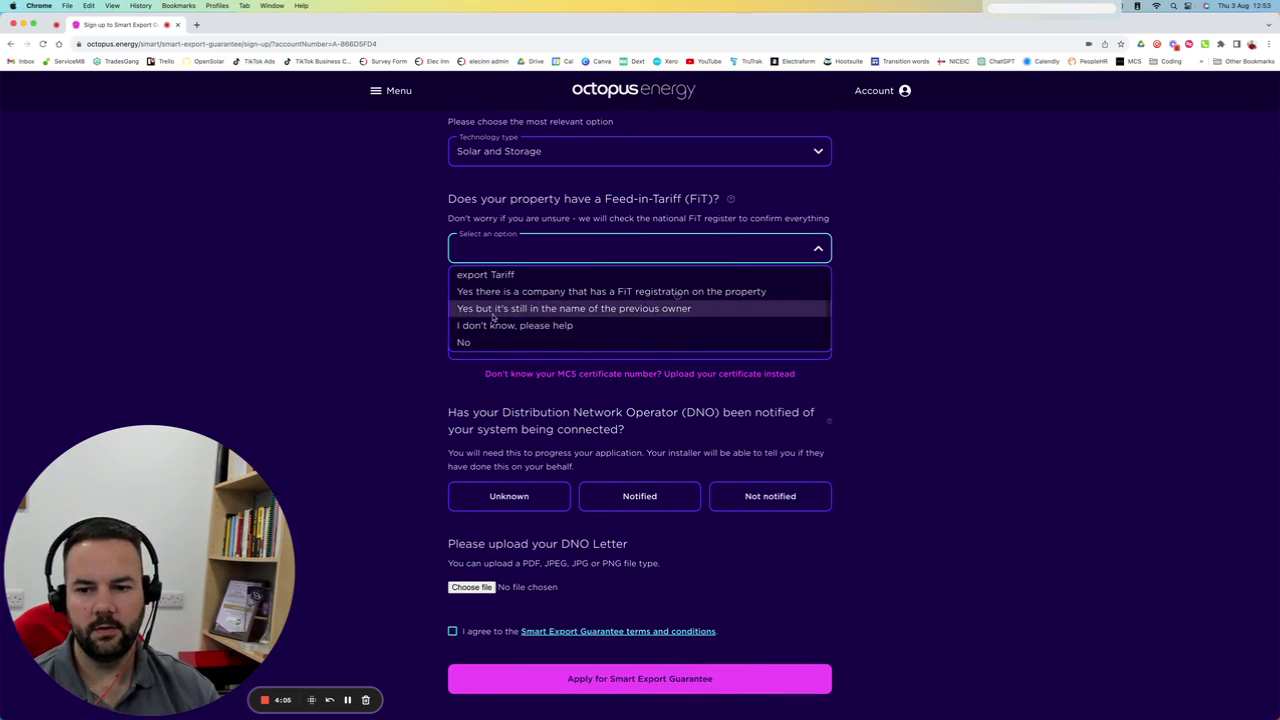
pyautogui.click(475, 342)
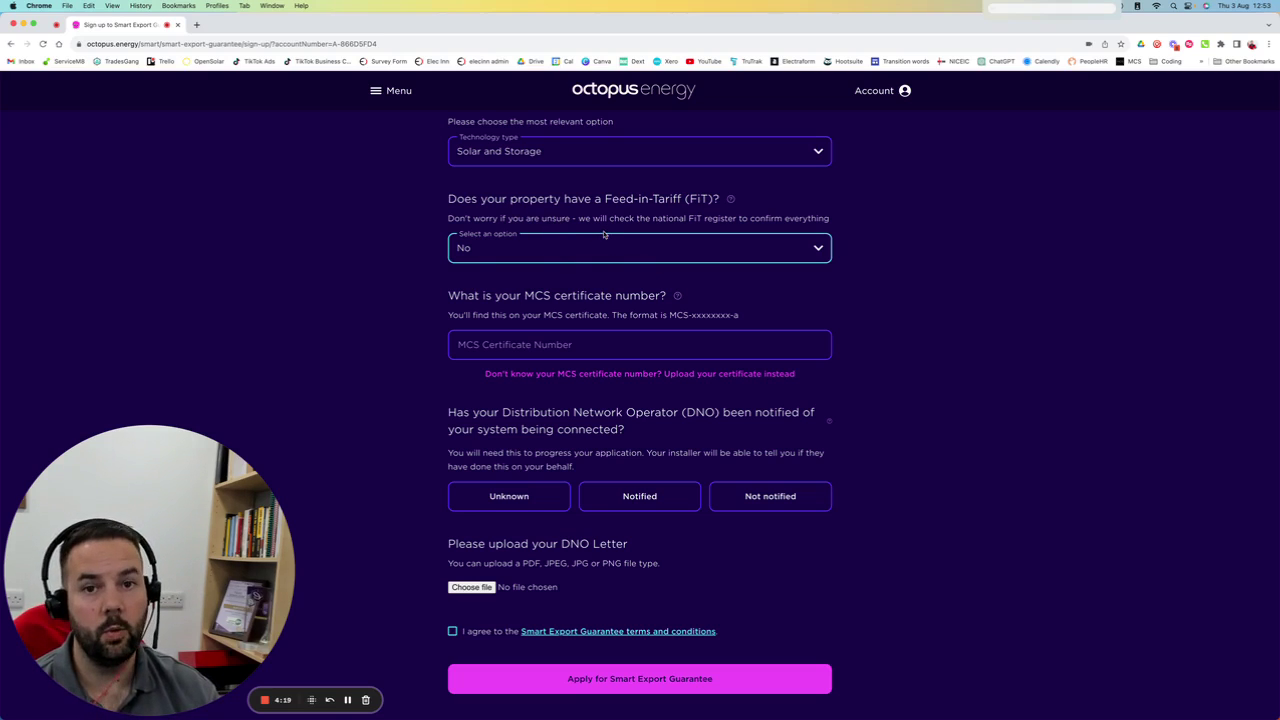
# Focus the MCS certificate number field, then bring up the MCS certificate PDF in Preview.
pyautogui.scroll(-2, 860, 306)
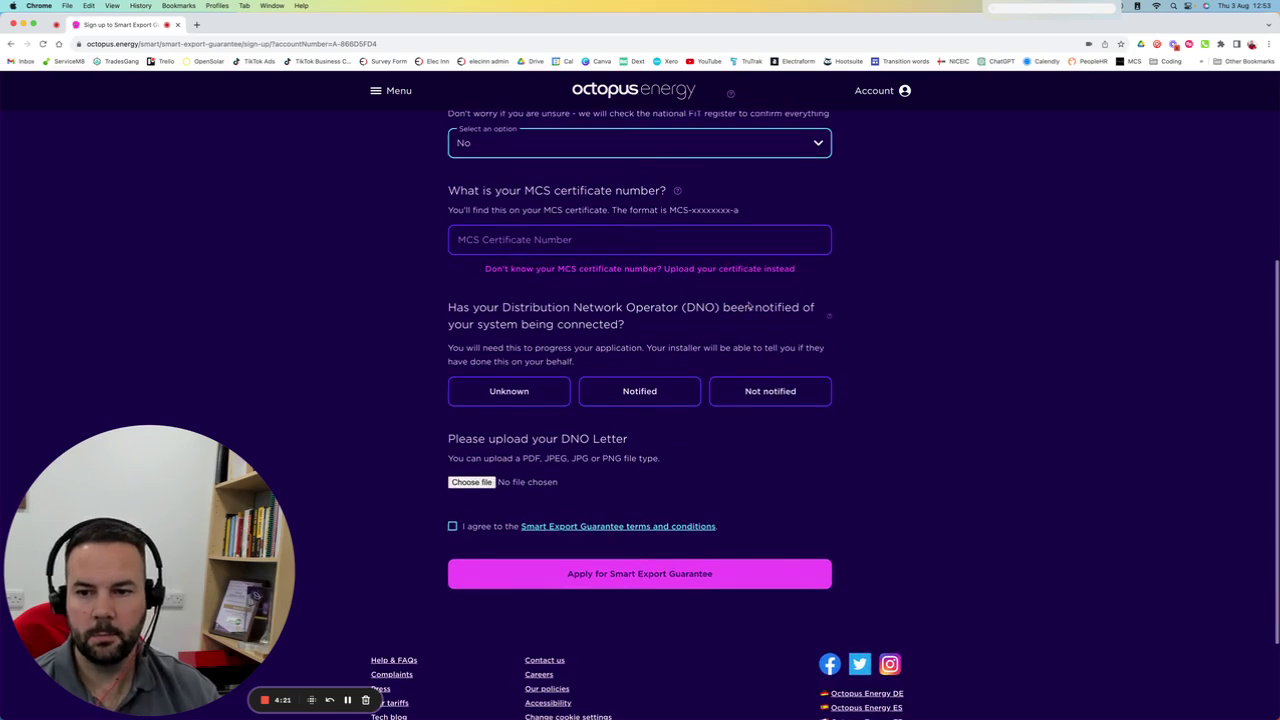
pyautogui.click(520, 239)
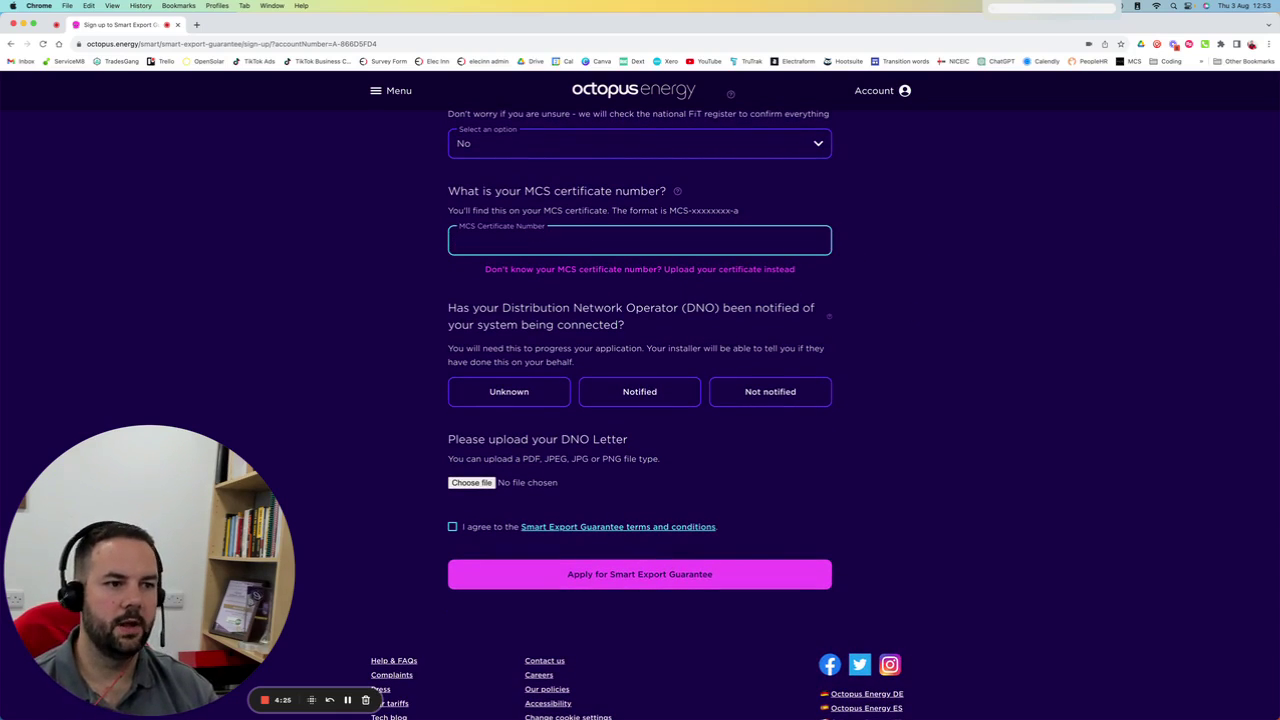
pyautogui.press('super+Tab')
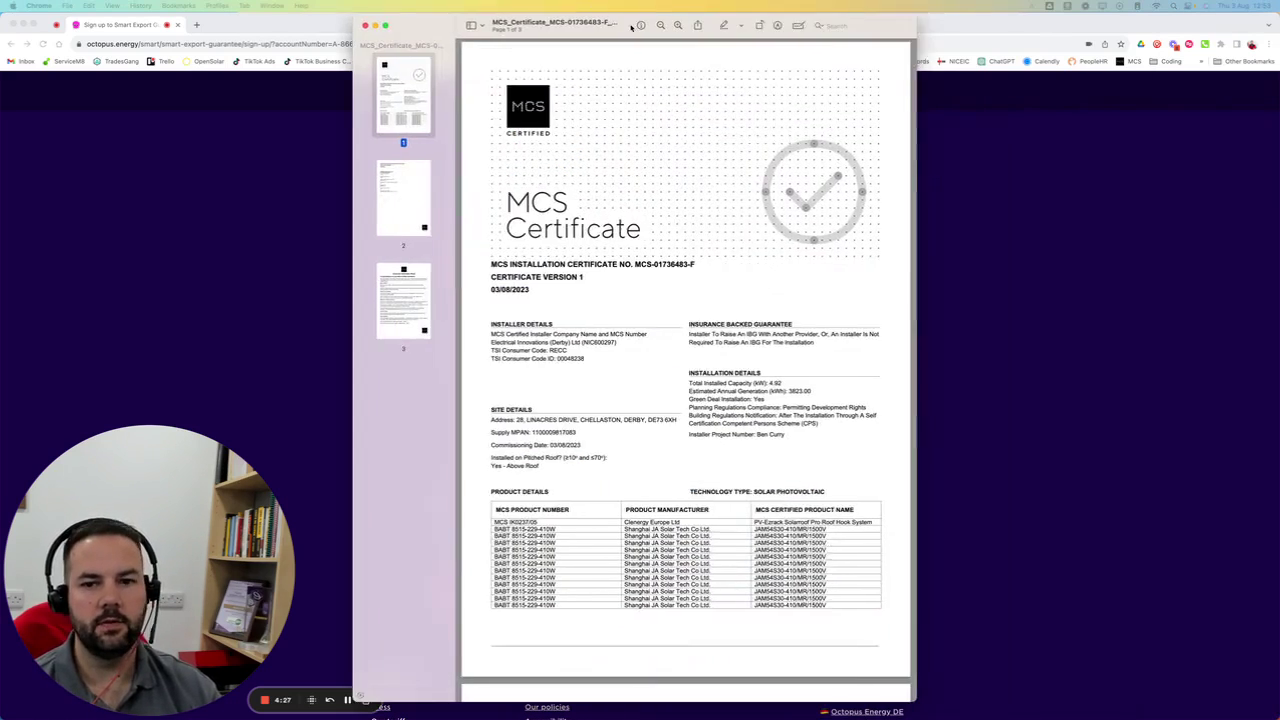
pyautogui.moveTo(914, 33); pyautogui.dragTo(1104, 36)
pyautogui.scroll(5, 935, 289)
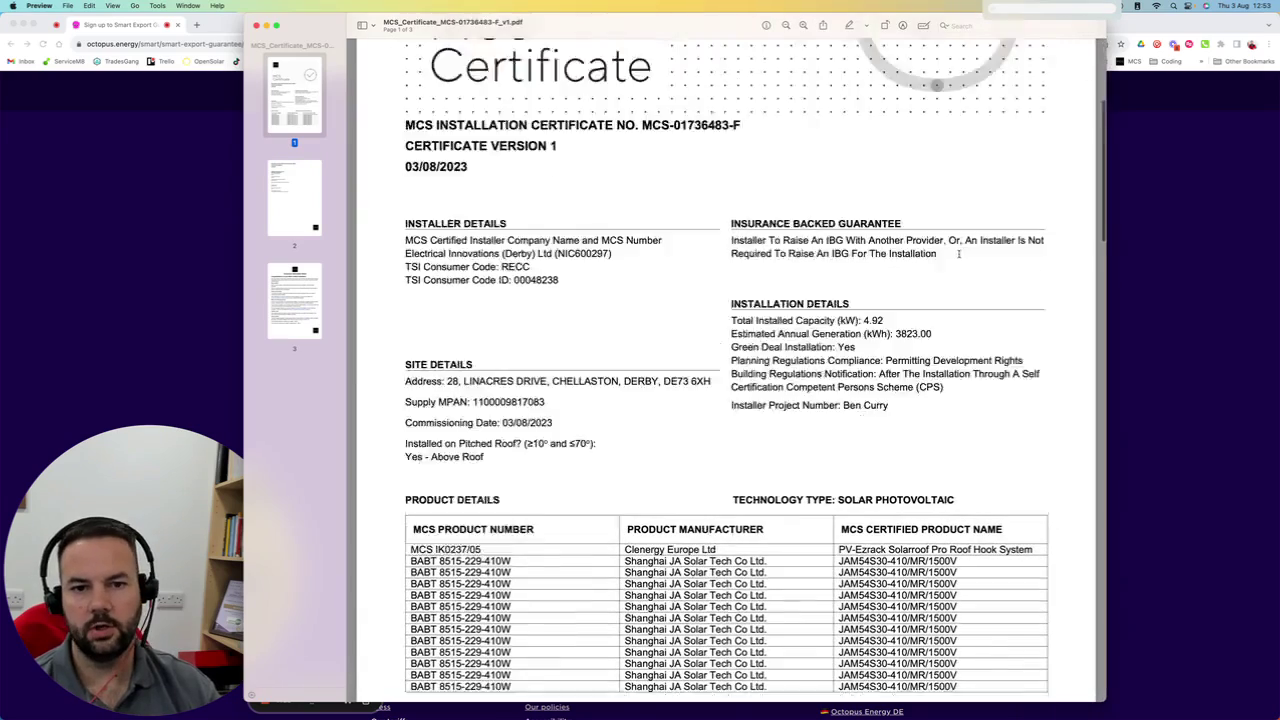
pyautogui.scroll(2, 837, 360)
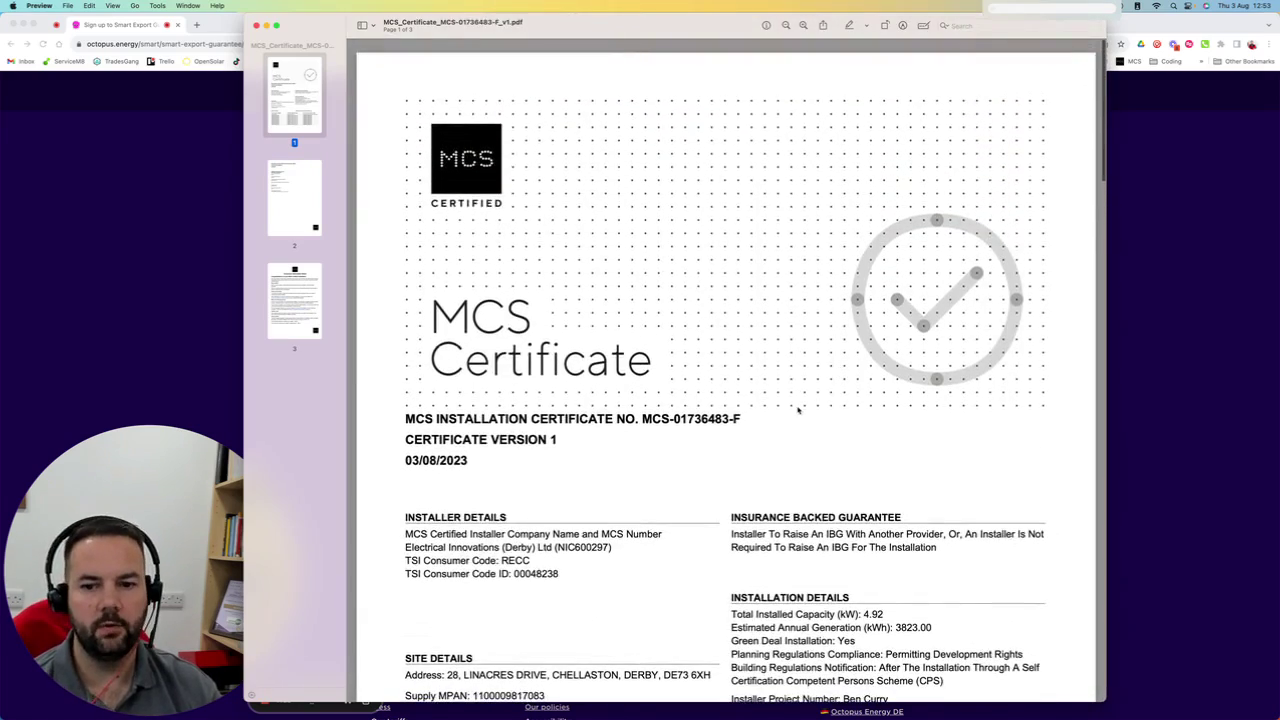
pyautogui.scroll(2, 510, 259)
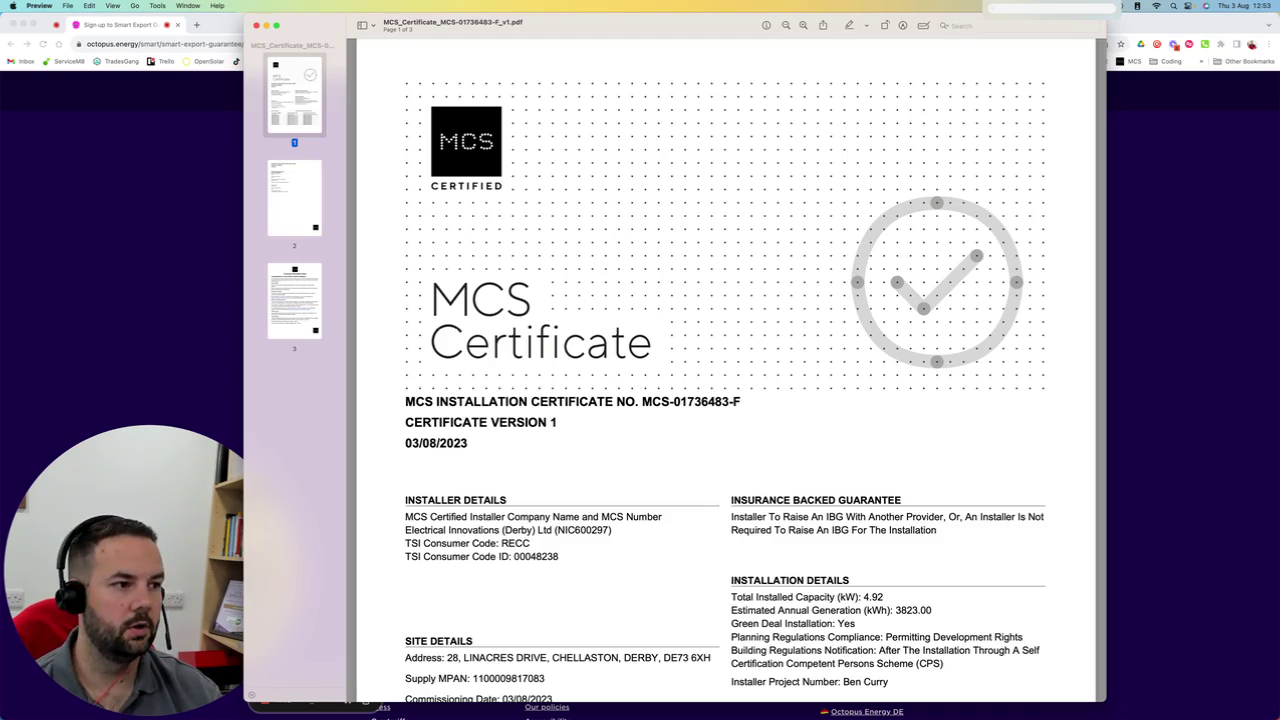
pyautogui.press('super+grave')
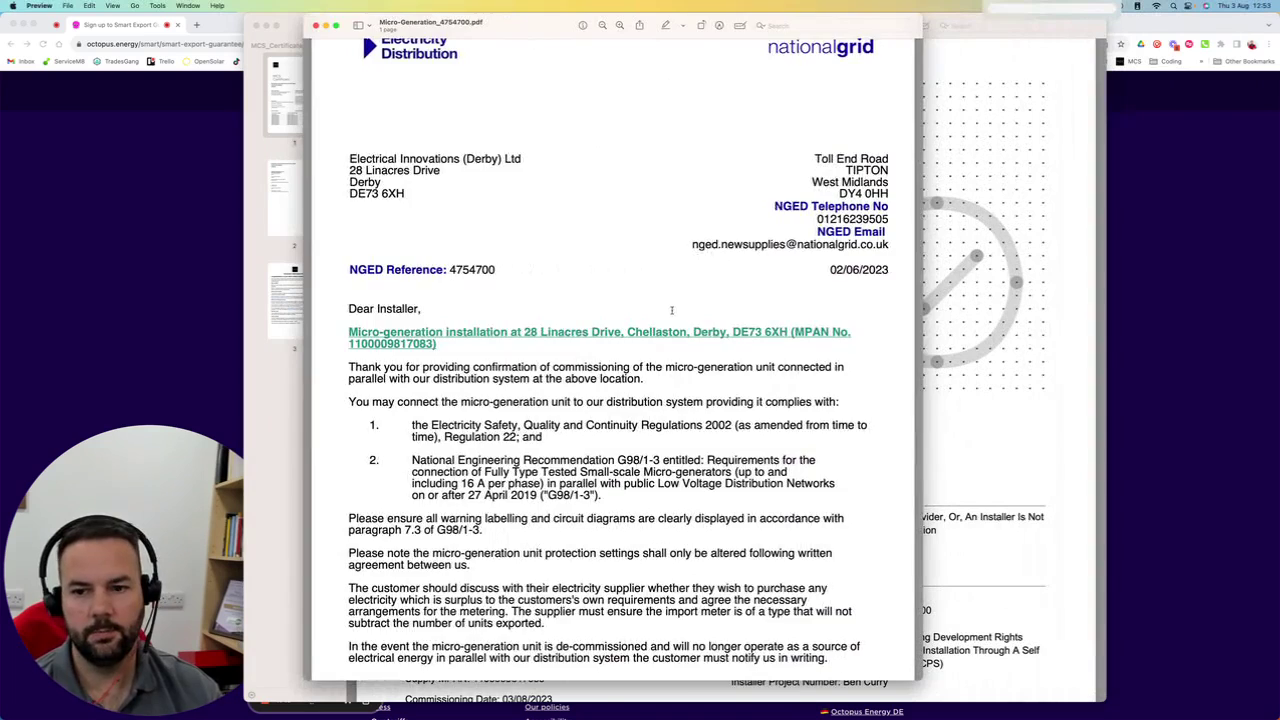
pyautogui.scroll(2, 672, 310)
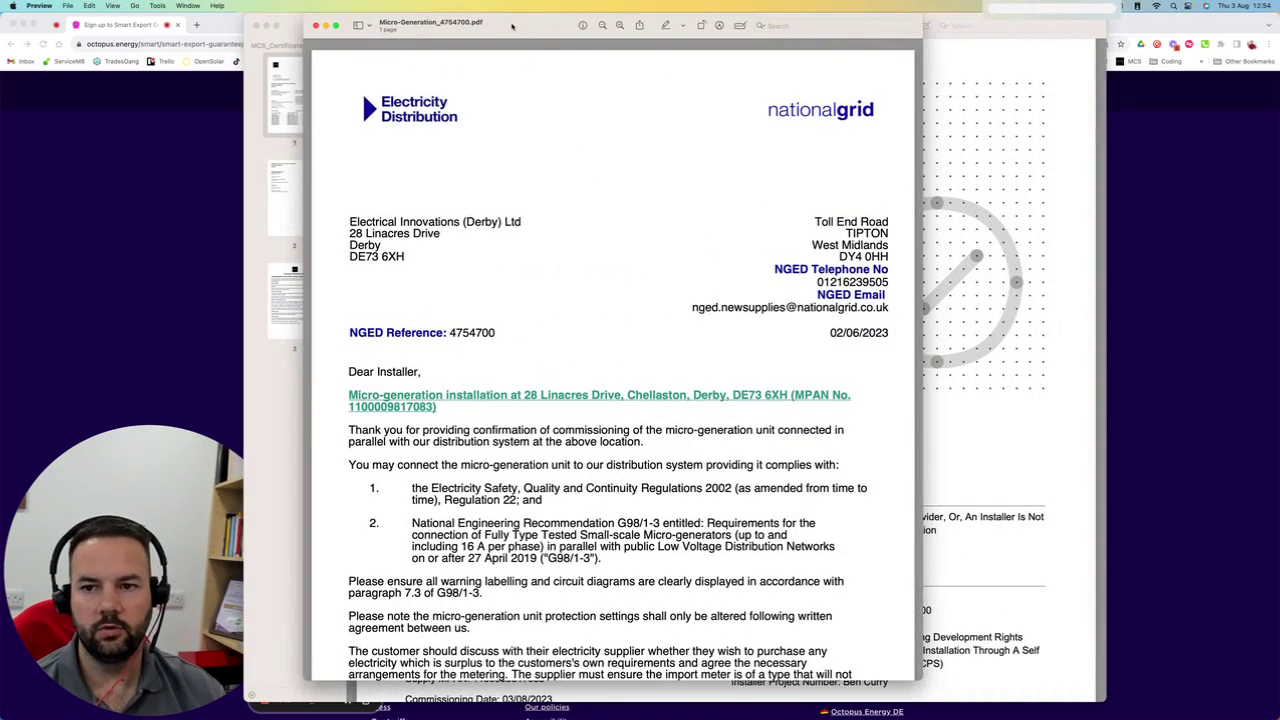
pyautogui.doubleClick(519, 34)
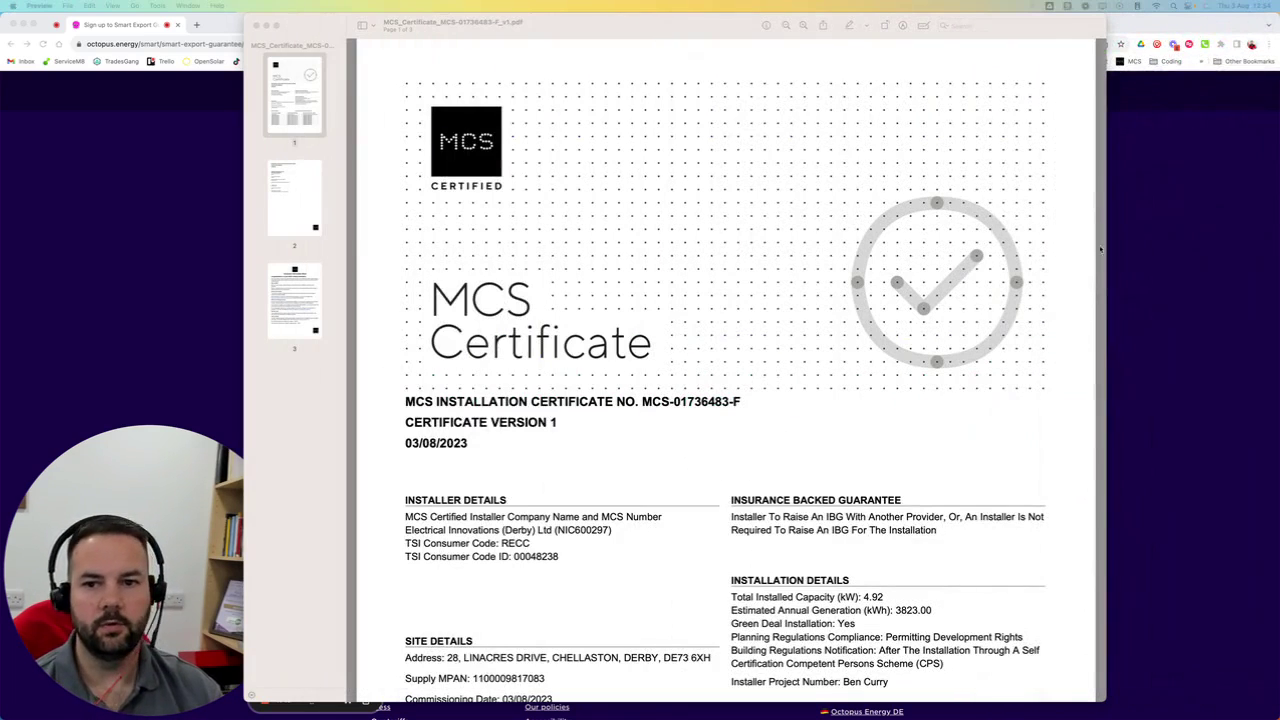
pyautogui.scroll(-2, 560, 297)
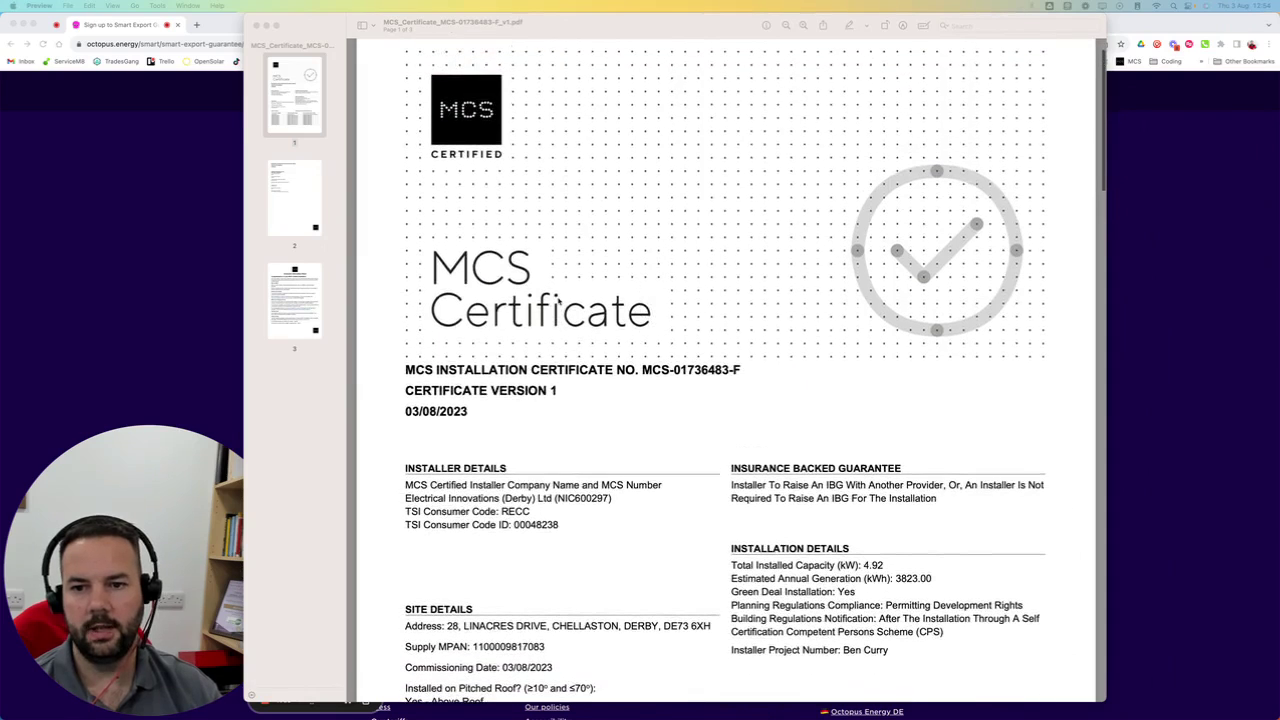
pyautogui.scroll(-2, 654, 400)
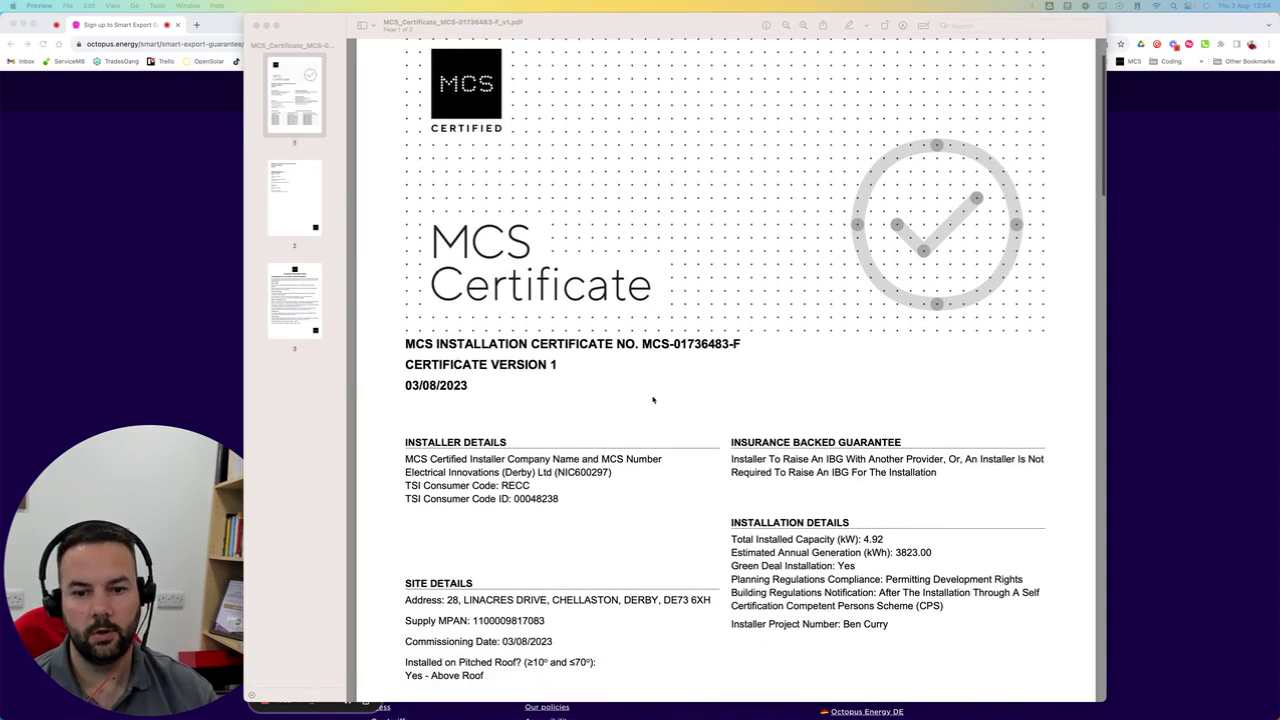
pyautogui.click(646, 343)
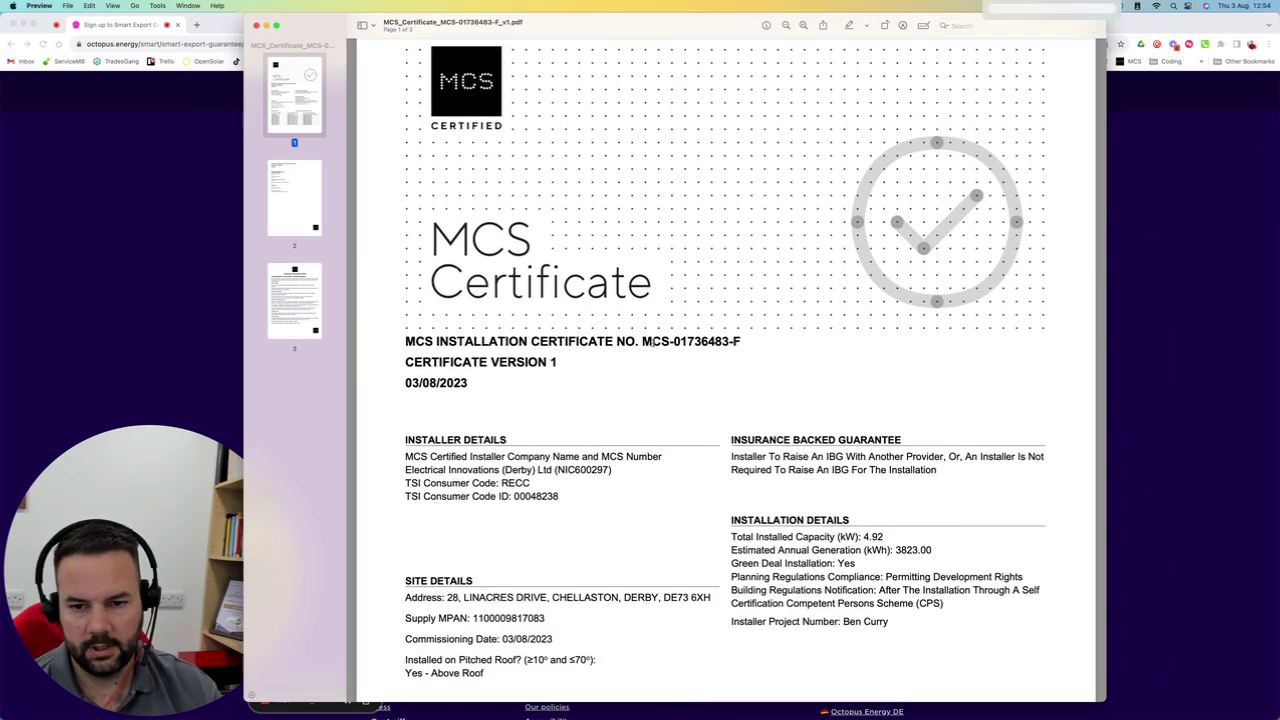
pyautogui.moveTo(743, 342); pyautogui.dragTo(641, 342)
pyautogui.press('super+c')
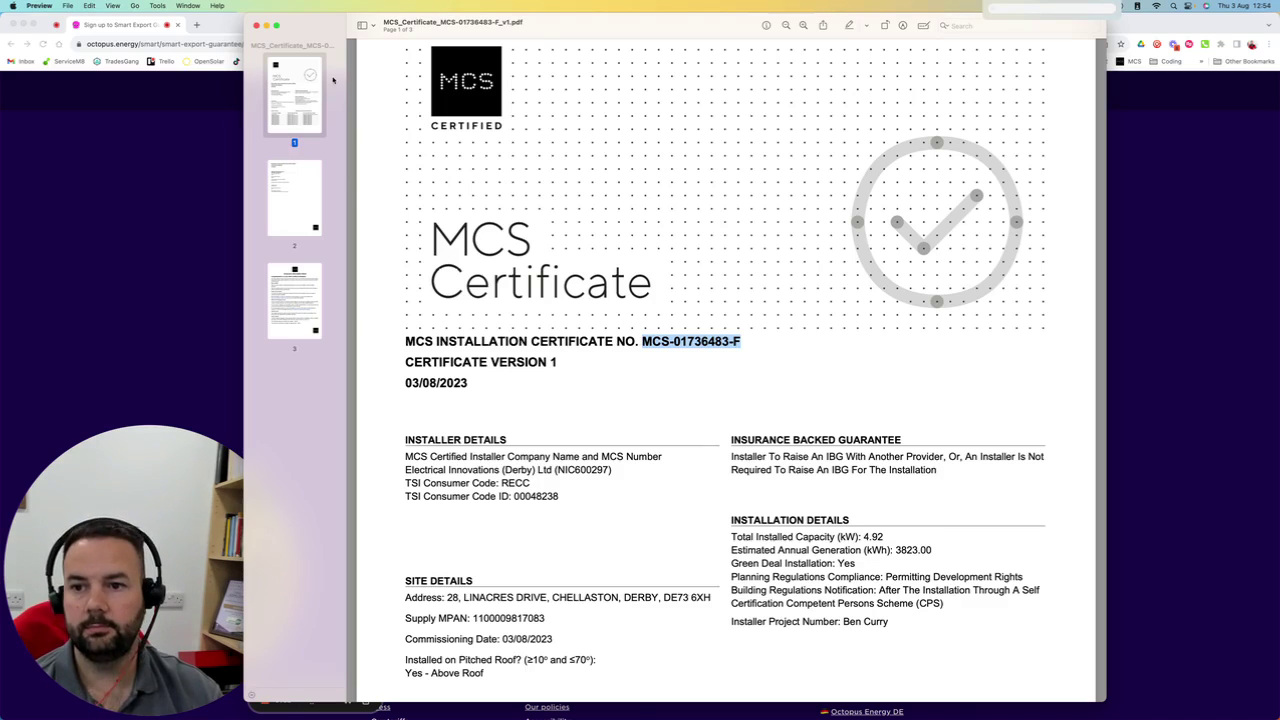
pyautogui.press('super+Tab')
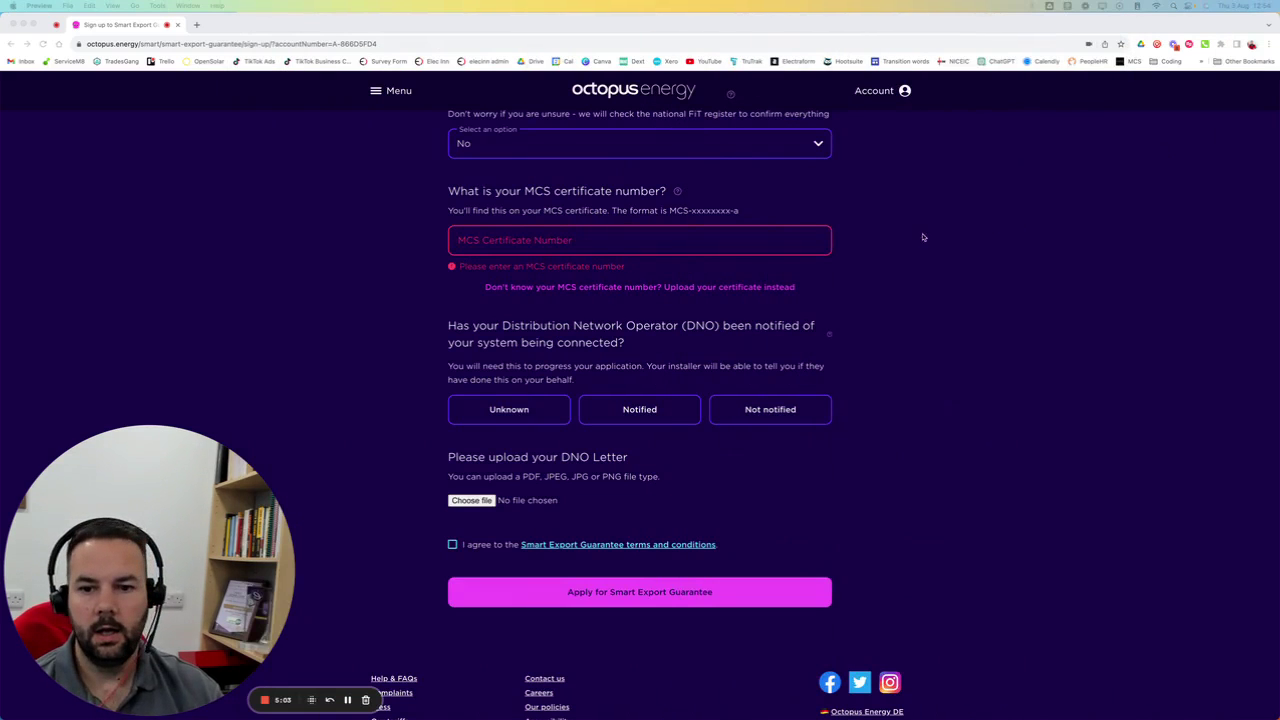
pyautogui.click(514, 238)
pyautogui.press('super+v')
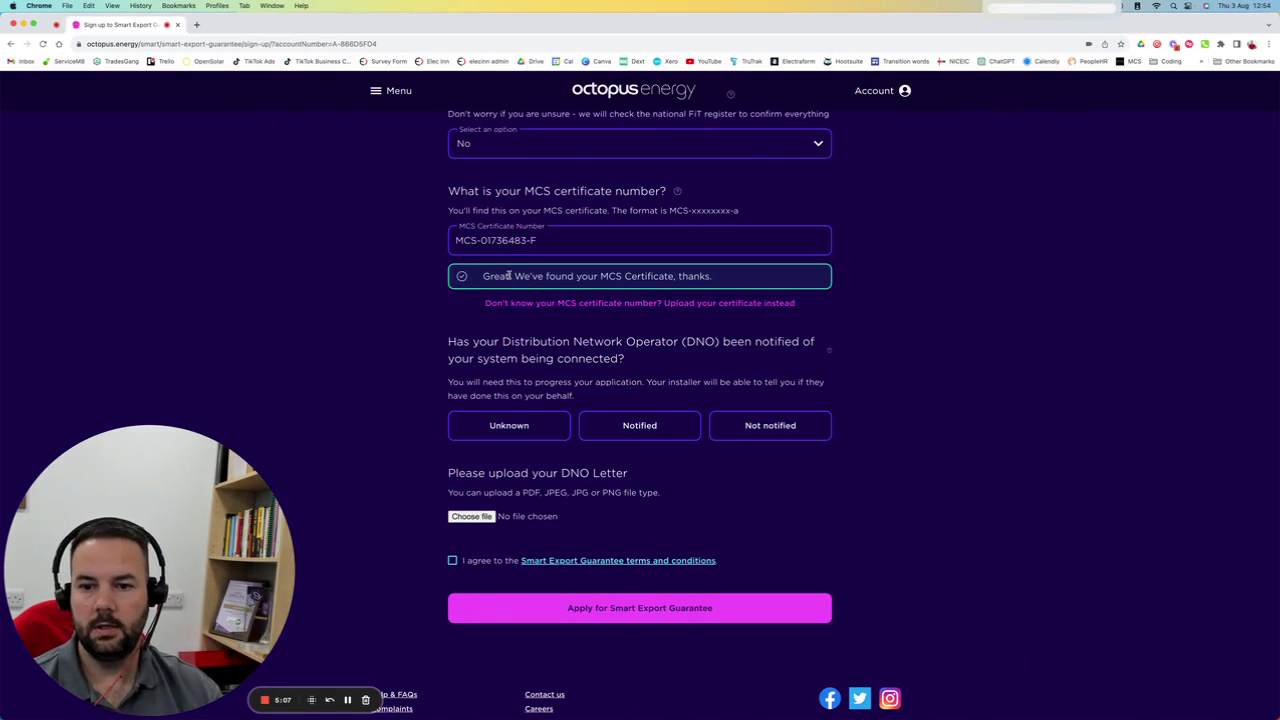
pyautogui.moveTo(487, 276); pyautogui.dragTo(703, 286)
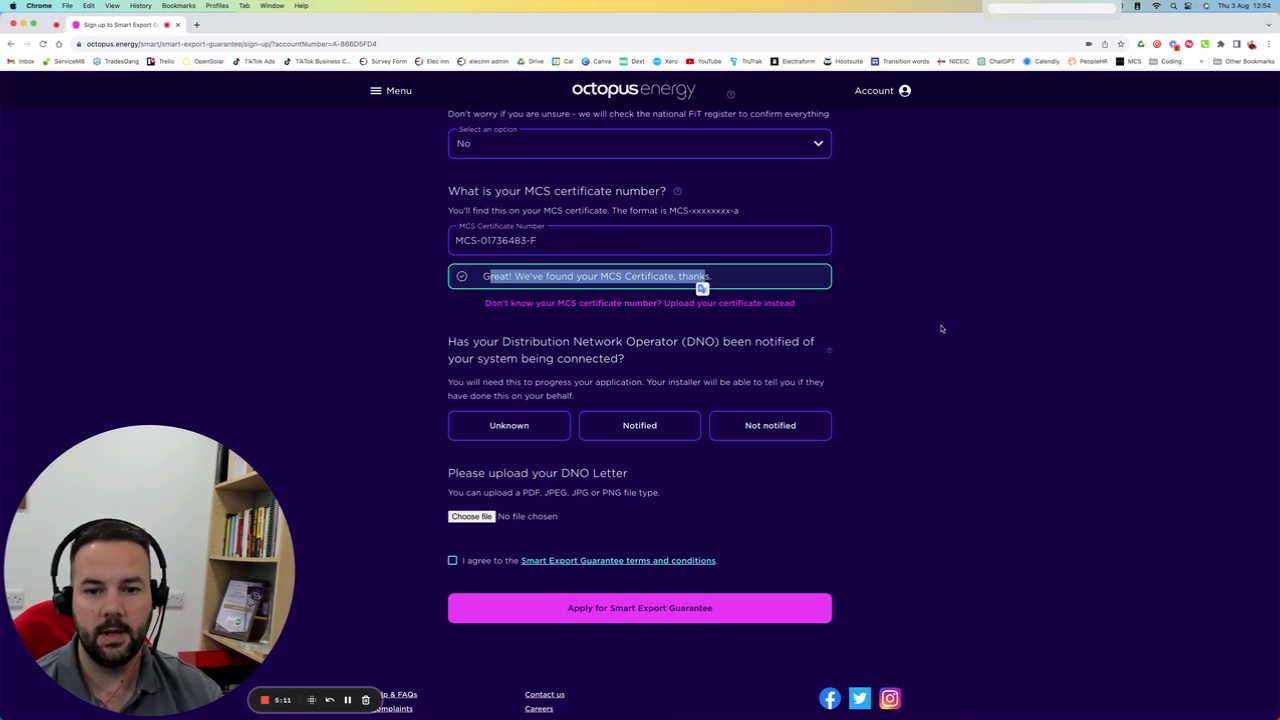
pyautogui.scroll(-3, 911, 330)
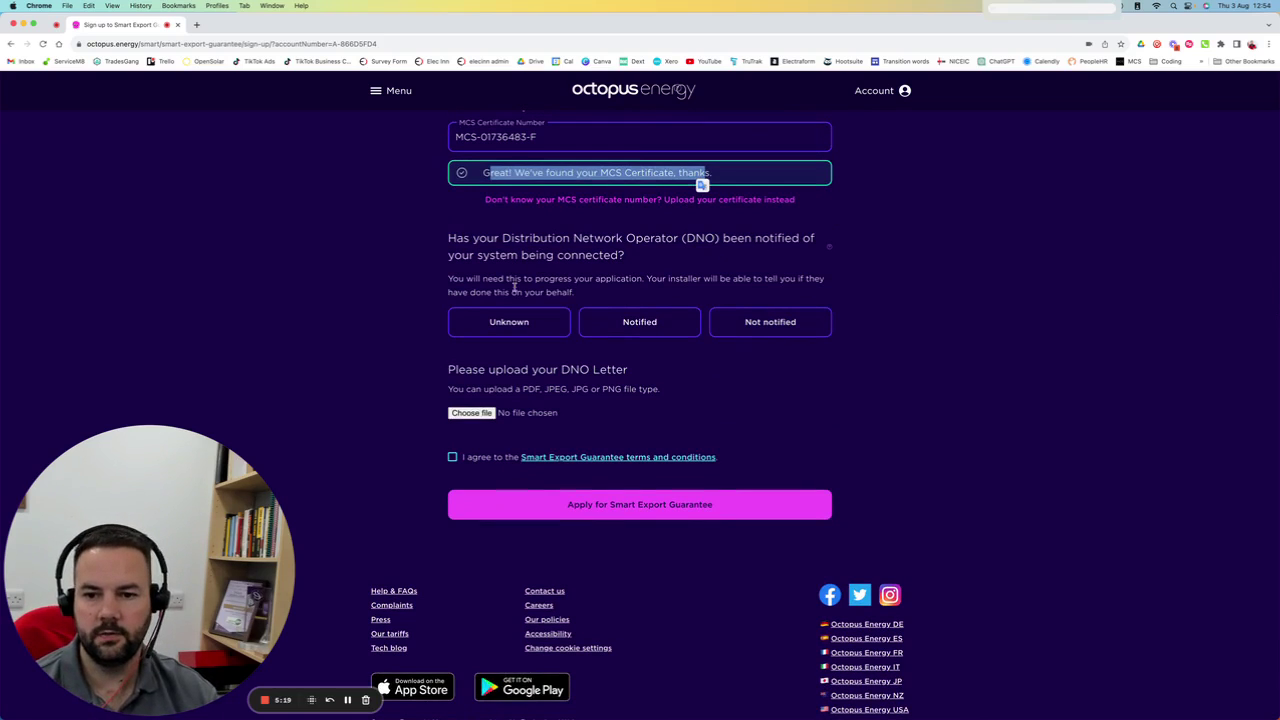
pyautogui.click(652, 322)
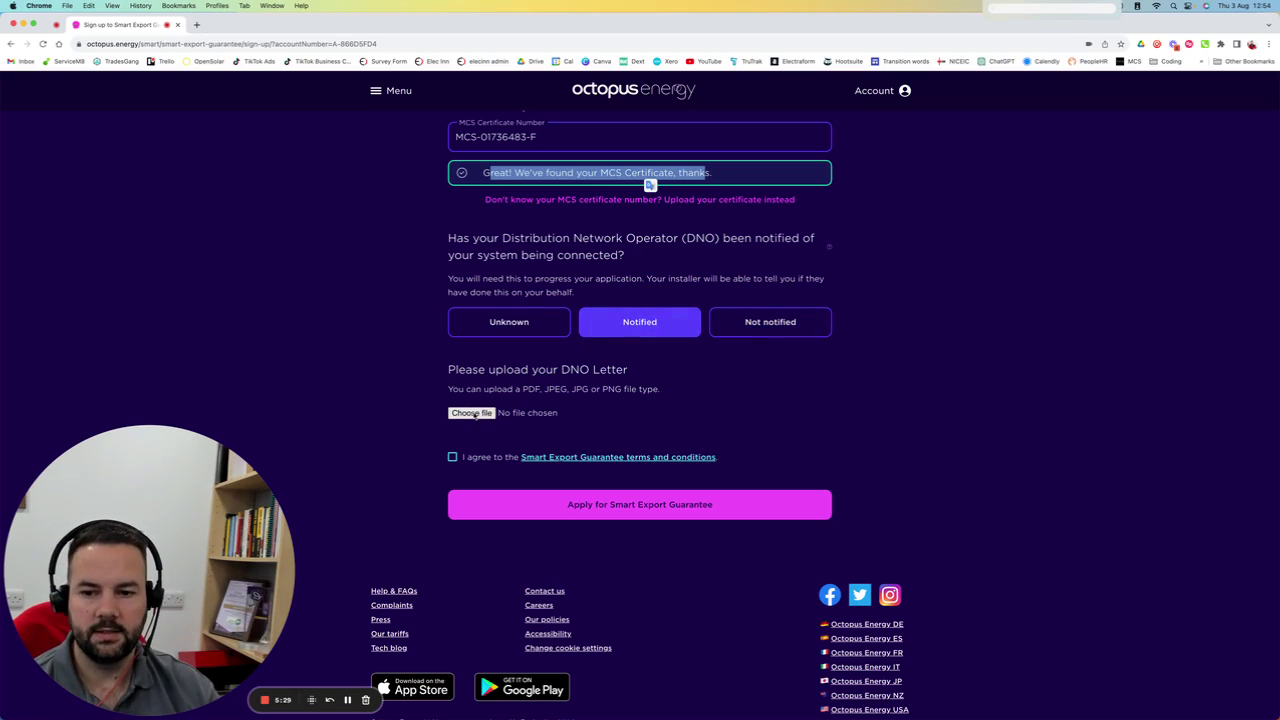
# Open the DNO letter file picker and check the letter PDF's file name.
pyautogui.click(472, 413)
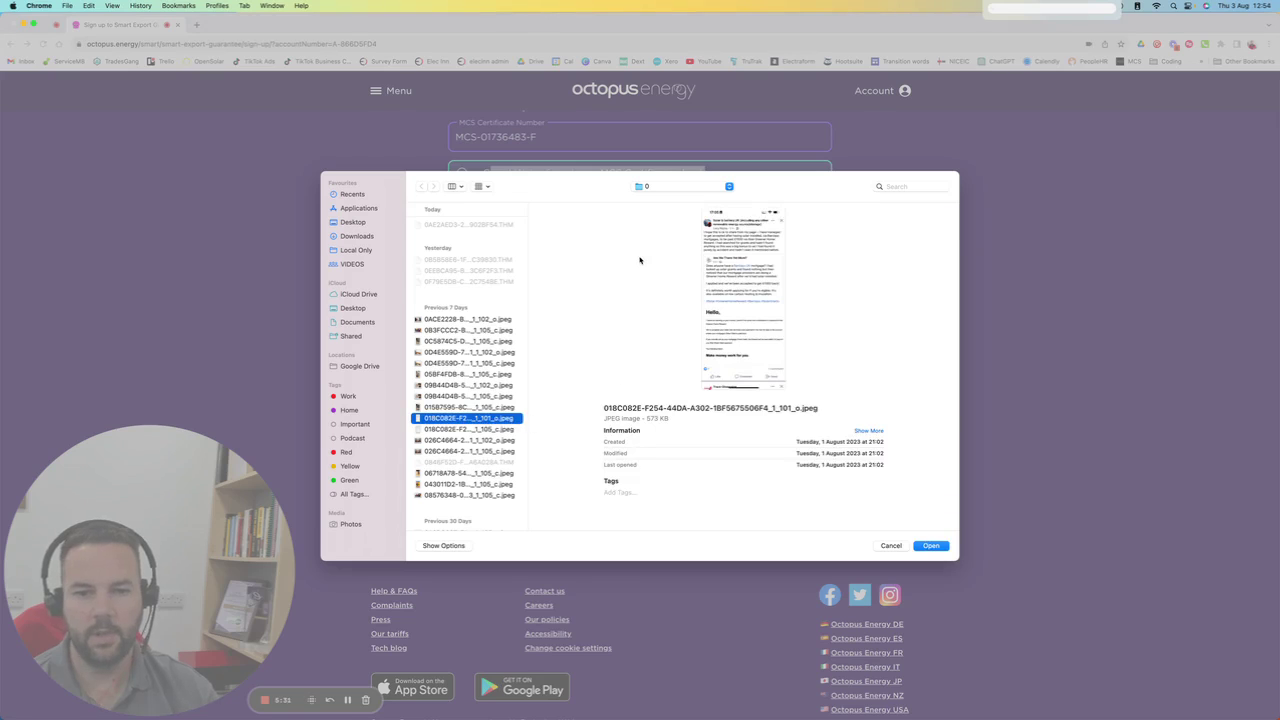
pyautogui.moveTo(0, 80); pyautogui.dragTo(476, 69)
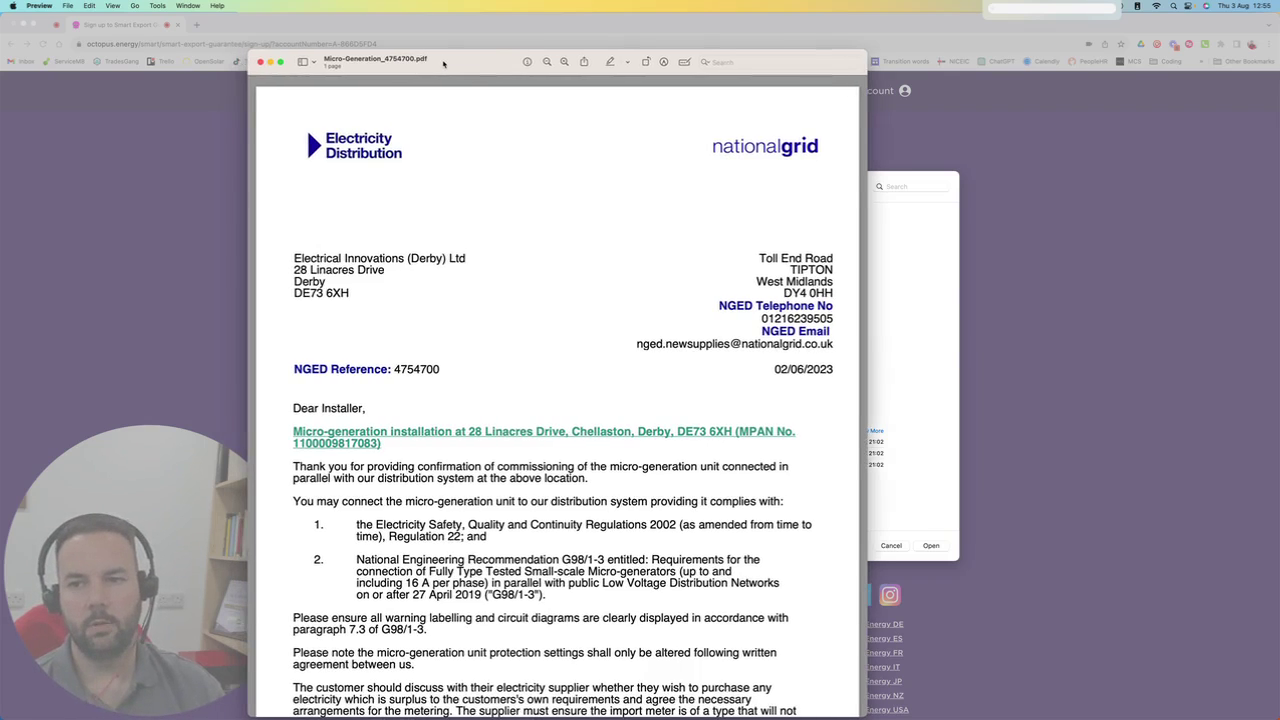
pyautogui.press('super+w')
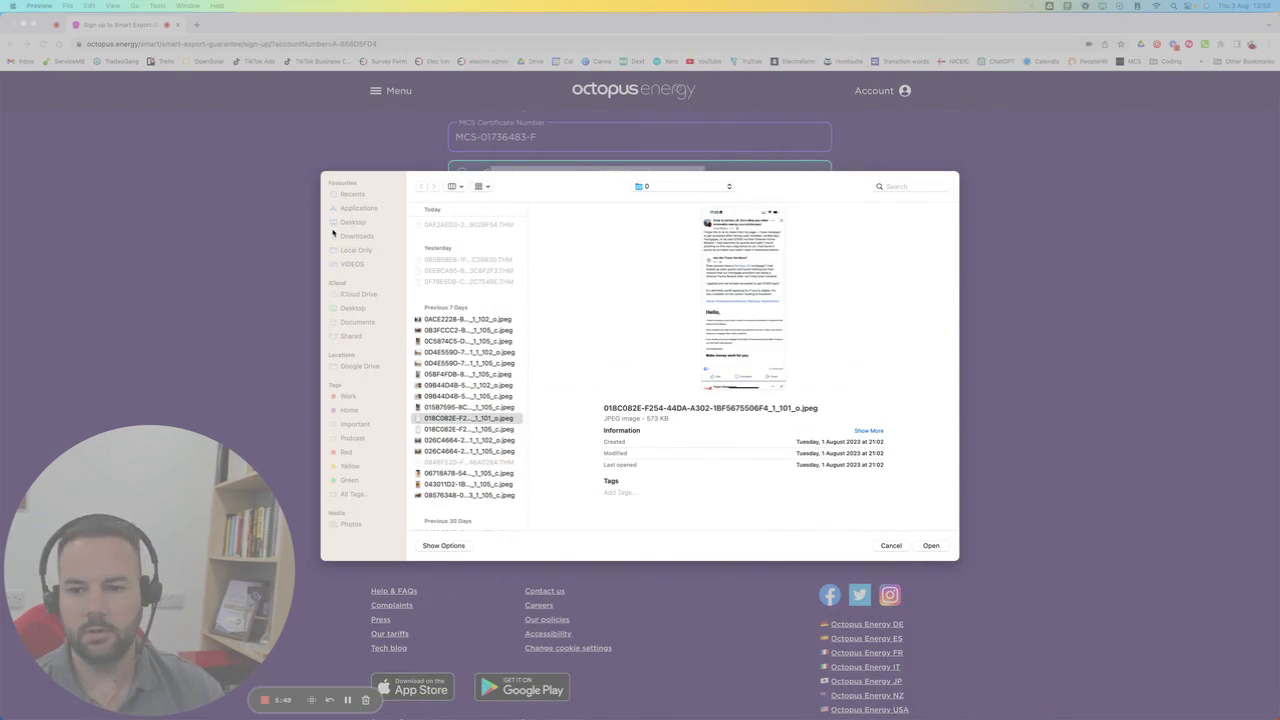
# Search '475' and upload Micro-Generation_4754700.pdf as the DNO letter.
pyautogui.click(897, 187)
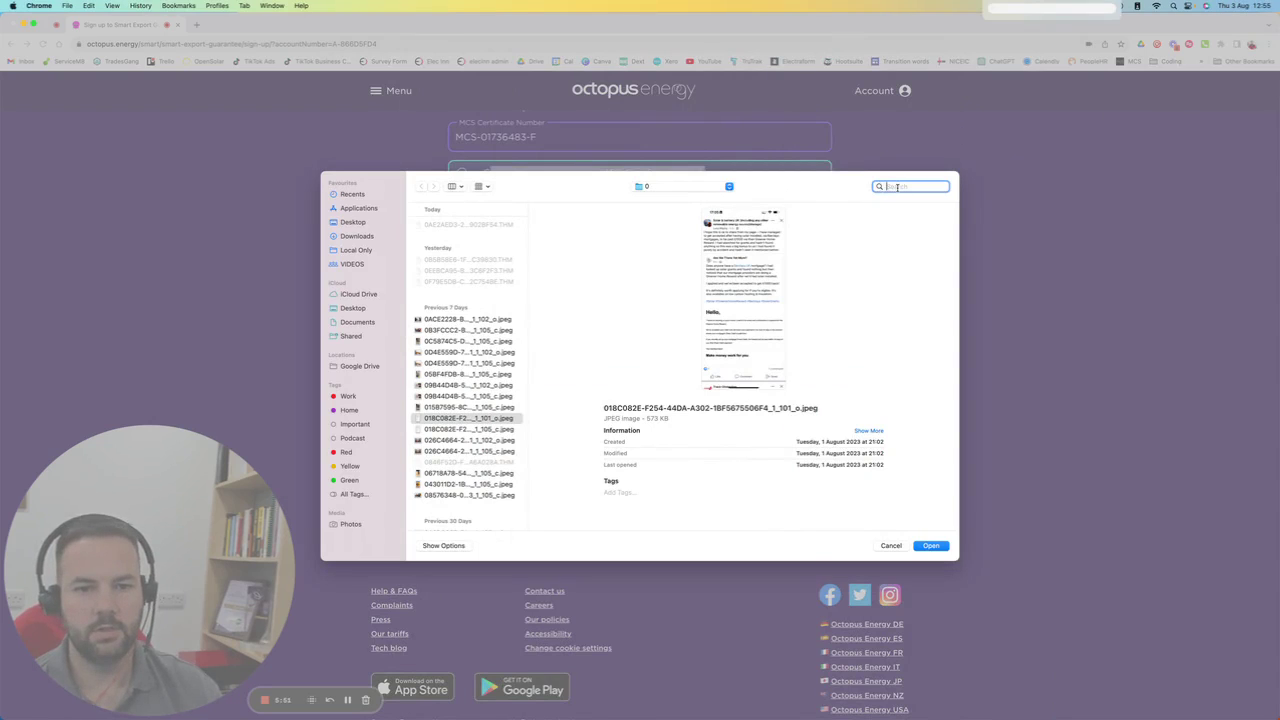
pyautogui.write('4')
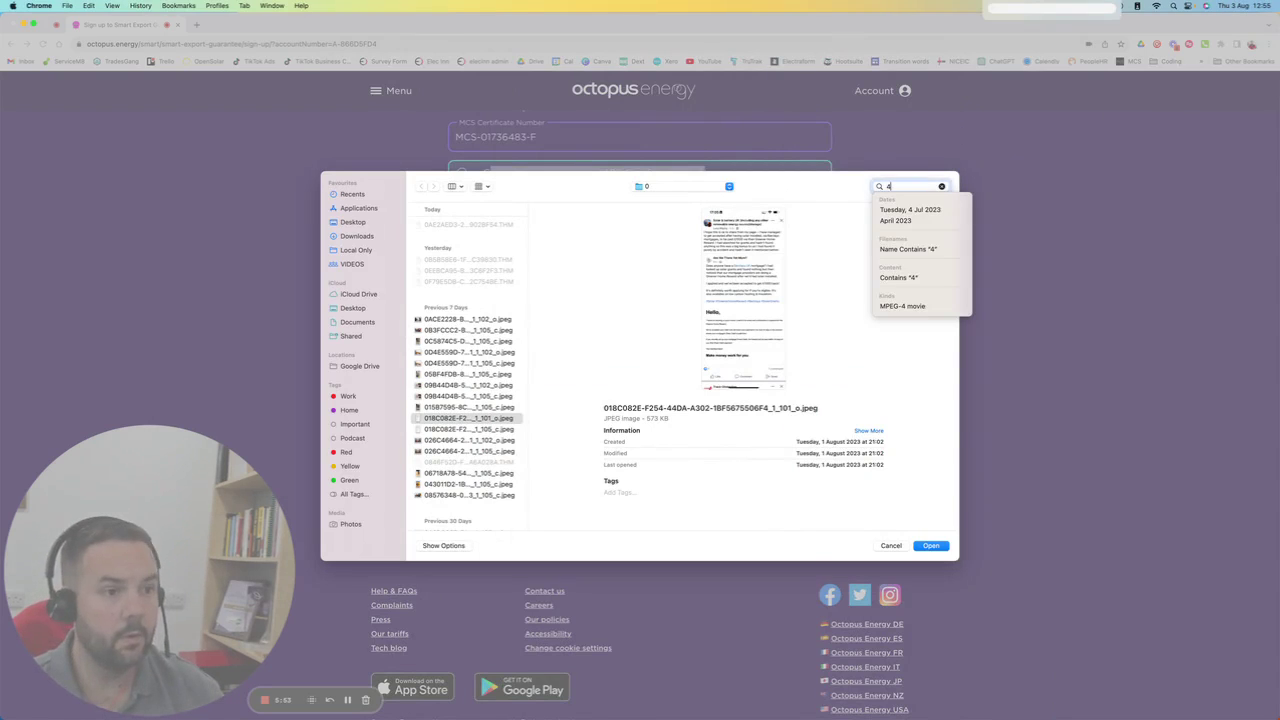
pyautogui.write('75')
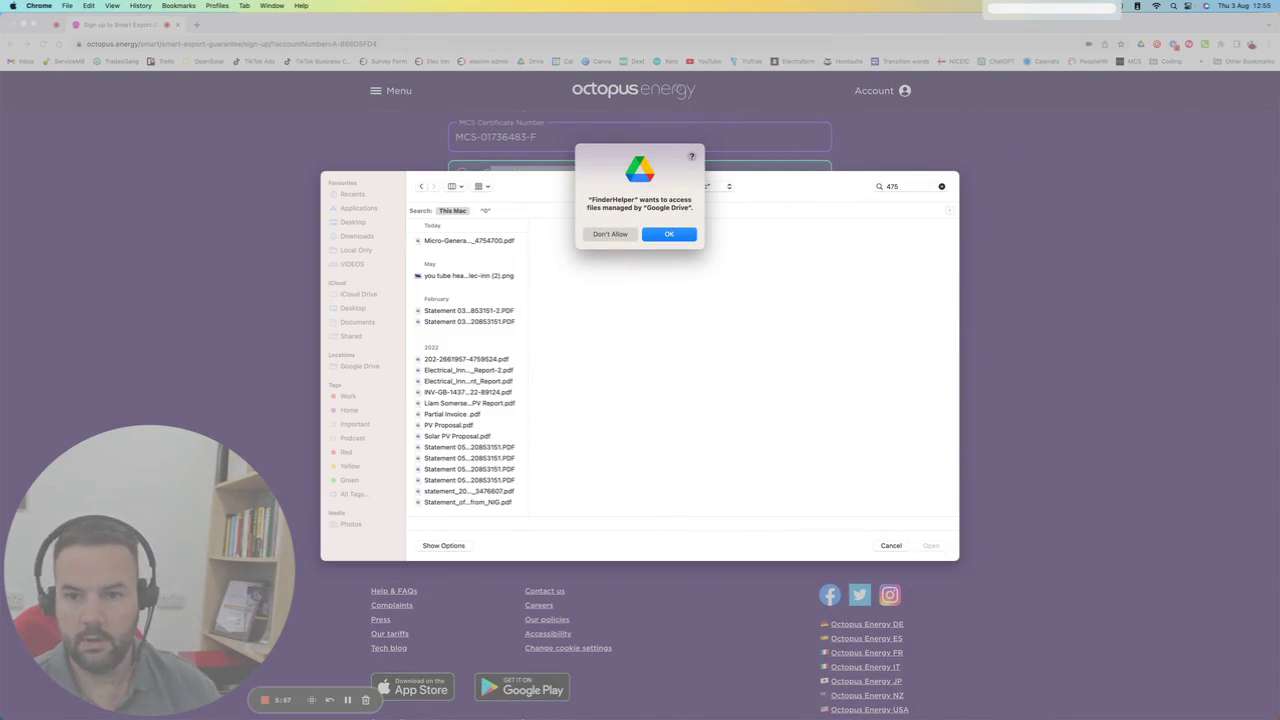
pyautogui.click(663, 234)
pyautogui.click(518, 241)
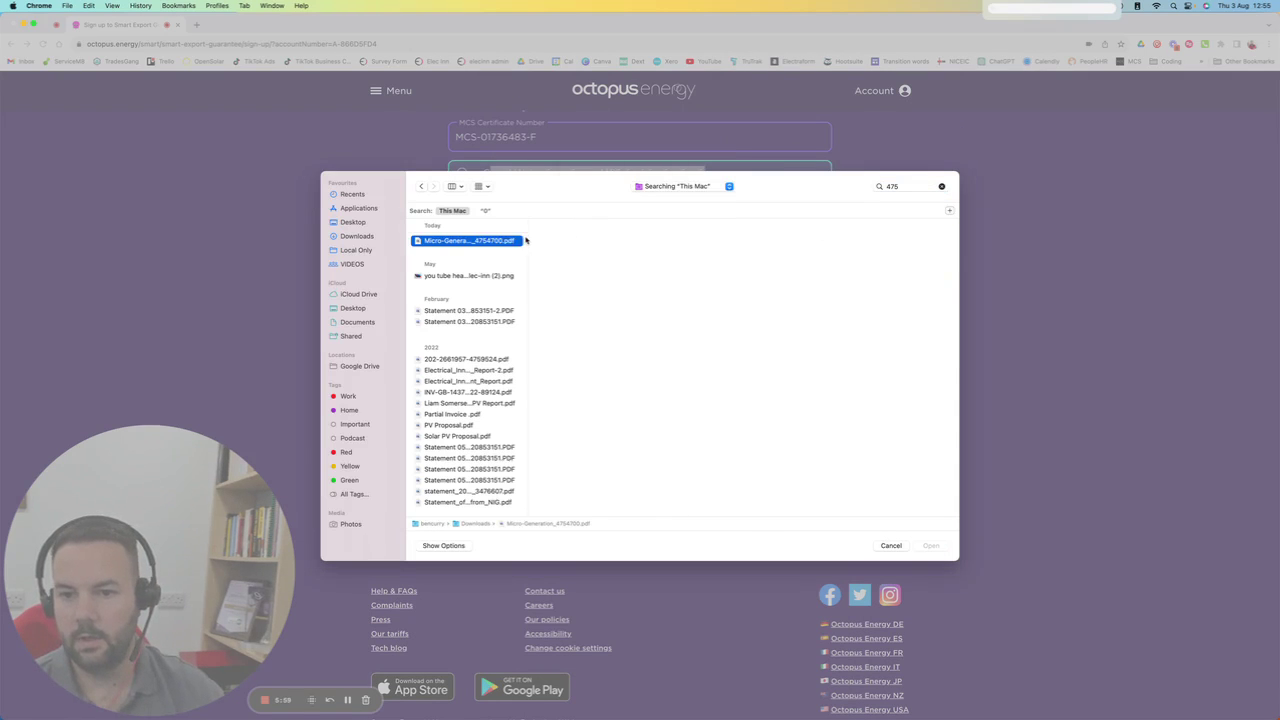
pyautogui.click(927, 549)
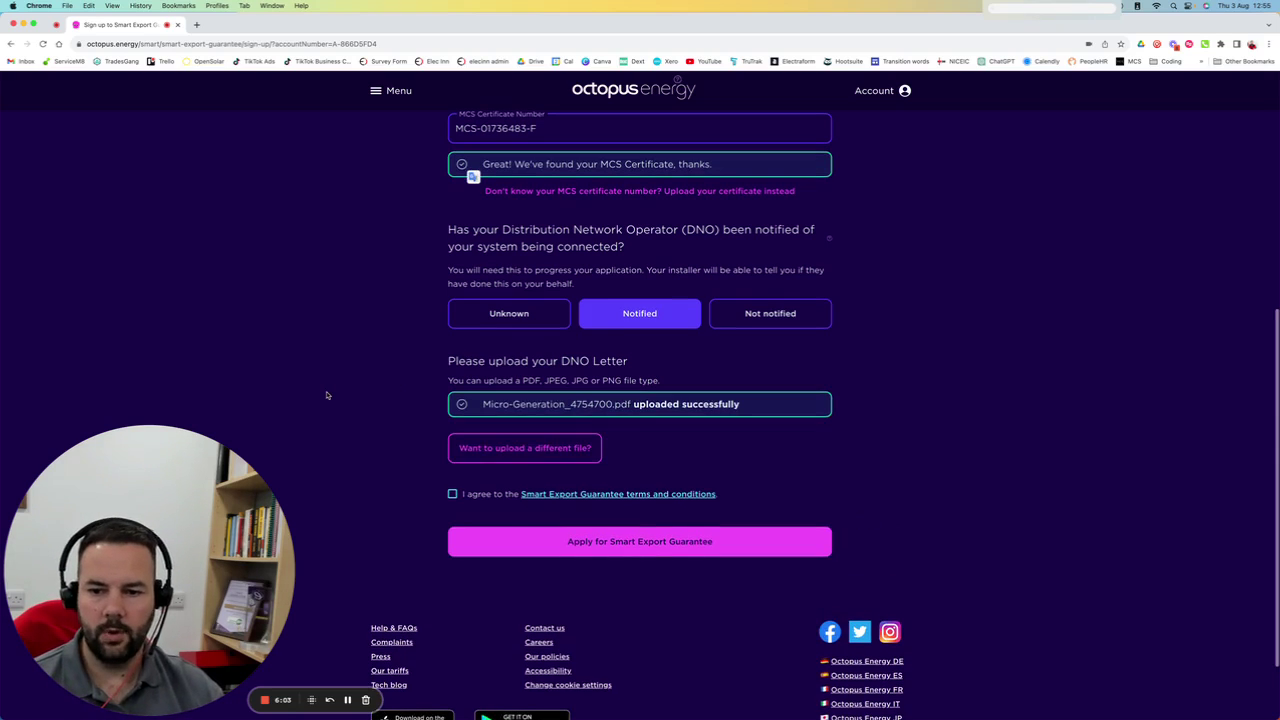
# Accept the Smart Export Guarantee terms and conditions, then submit the application via 'Apply for Smart Export Guarantee'.
pyautogui.scroll(-1, 445, 466)
pyautogui.click(452, 455)
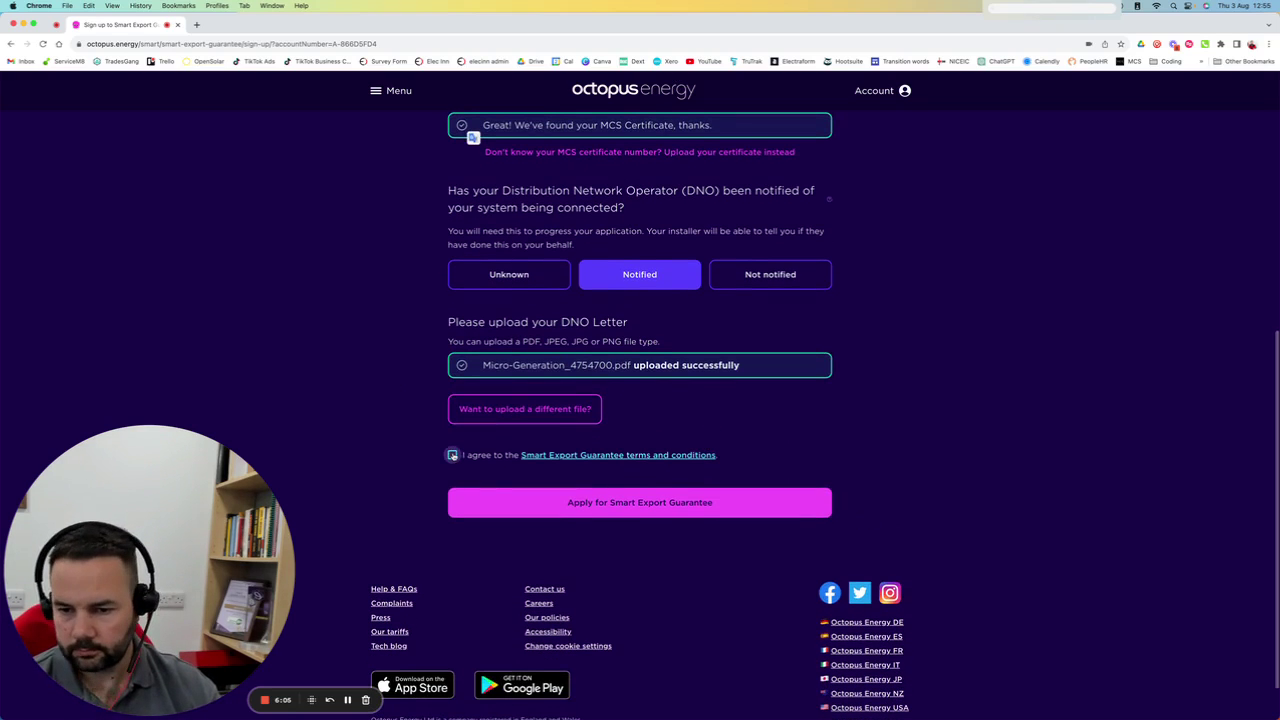
pyautogui.click(632, 509)
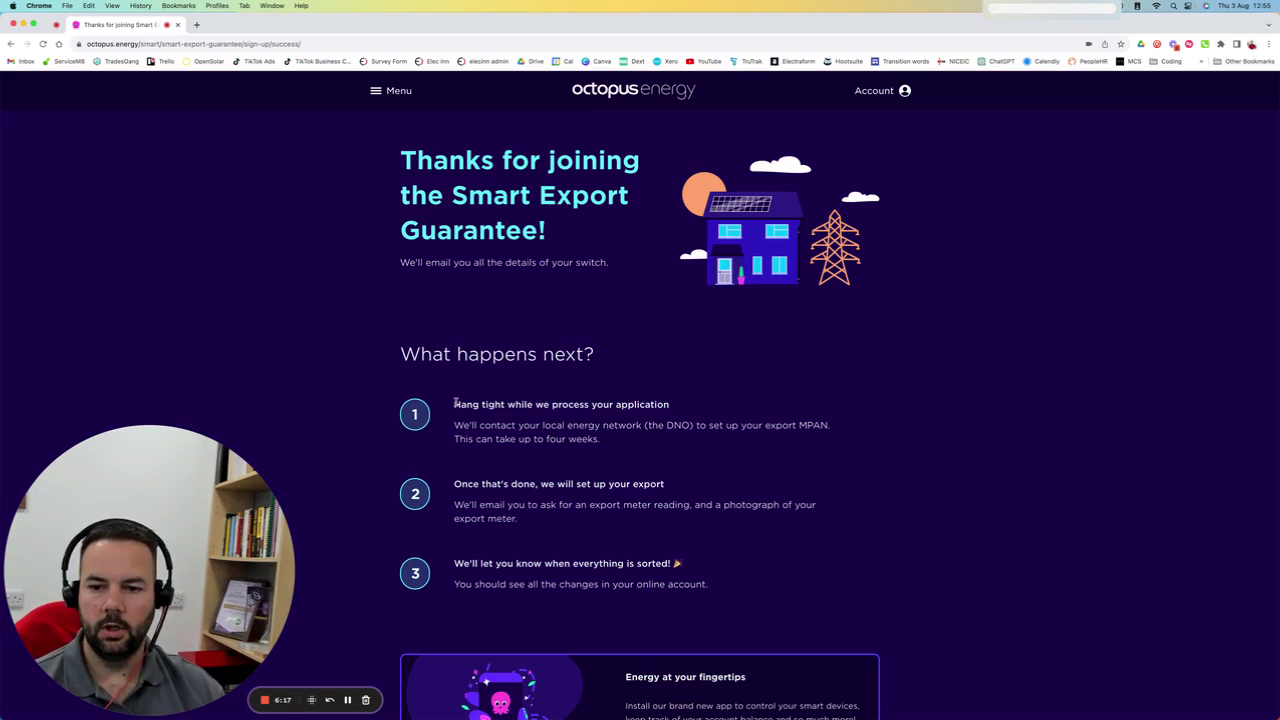
pyautogui.moveTo(453, 402); pyautogui.dragTo(840, 566)
pyautogui.scroll(-2, 737, 536)
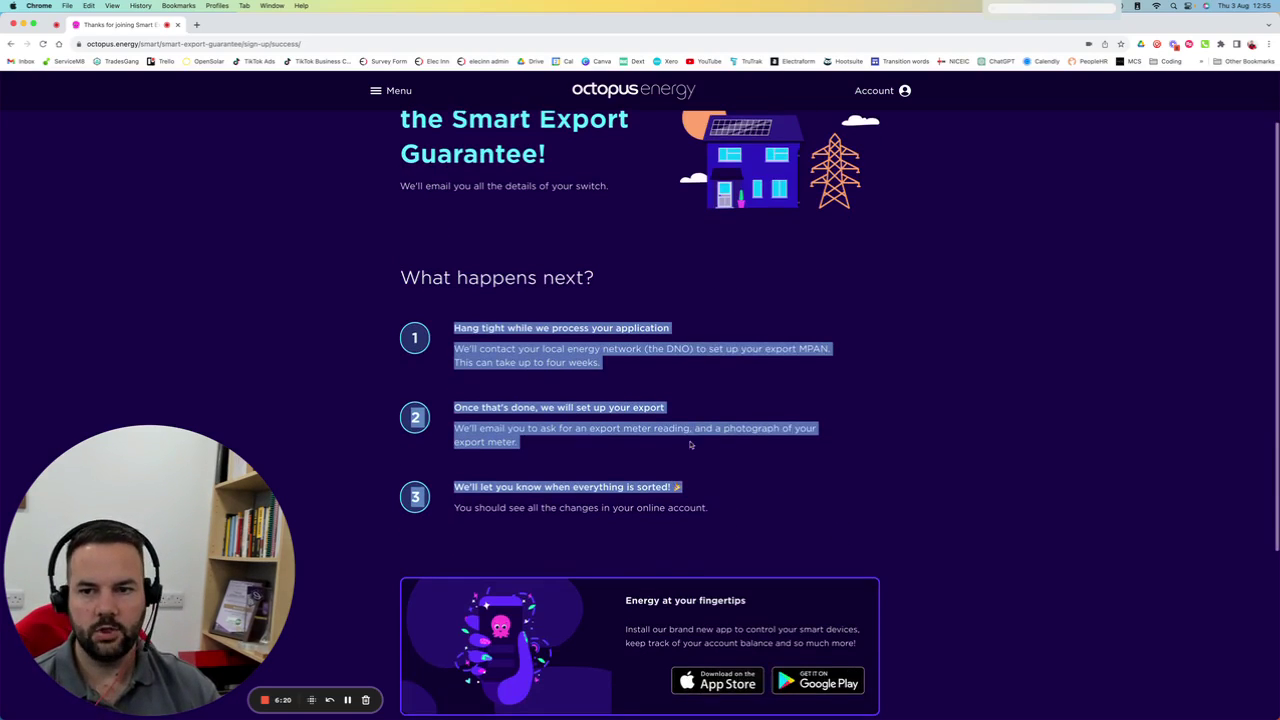
pyautogui.click(693, 287)
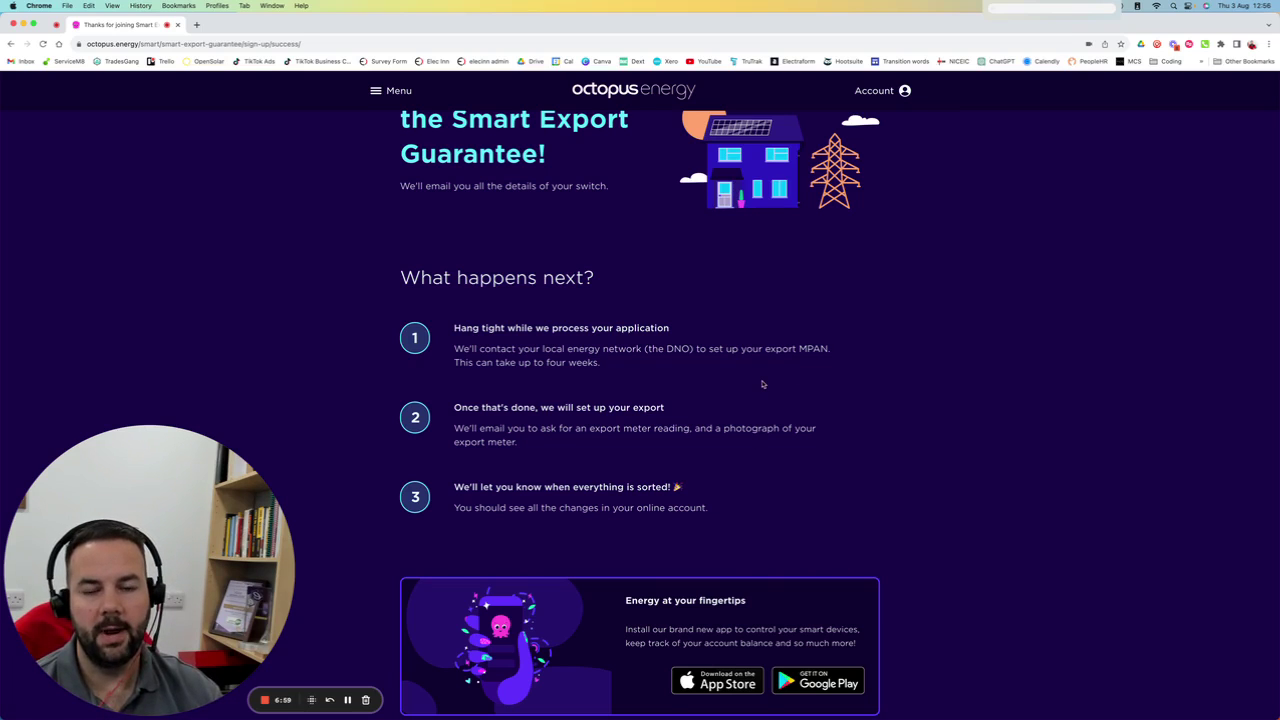
pyautogui.scroll(-2, 762, 384)
pyautogui.scroll(-1, 762, 384)
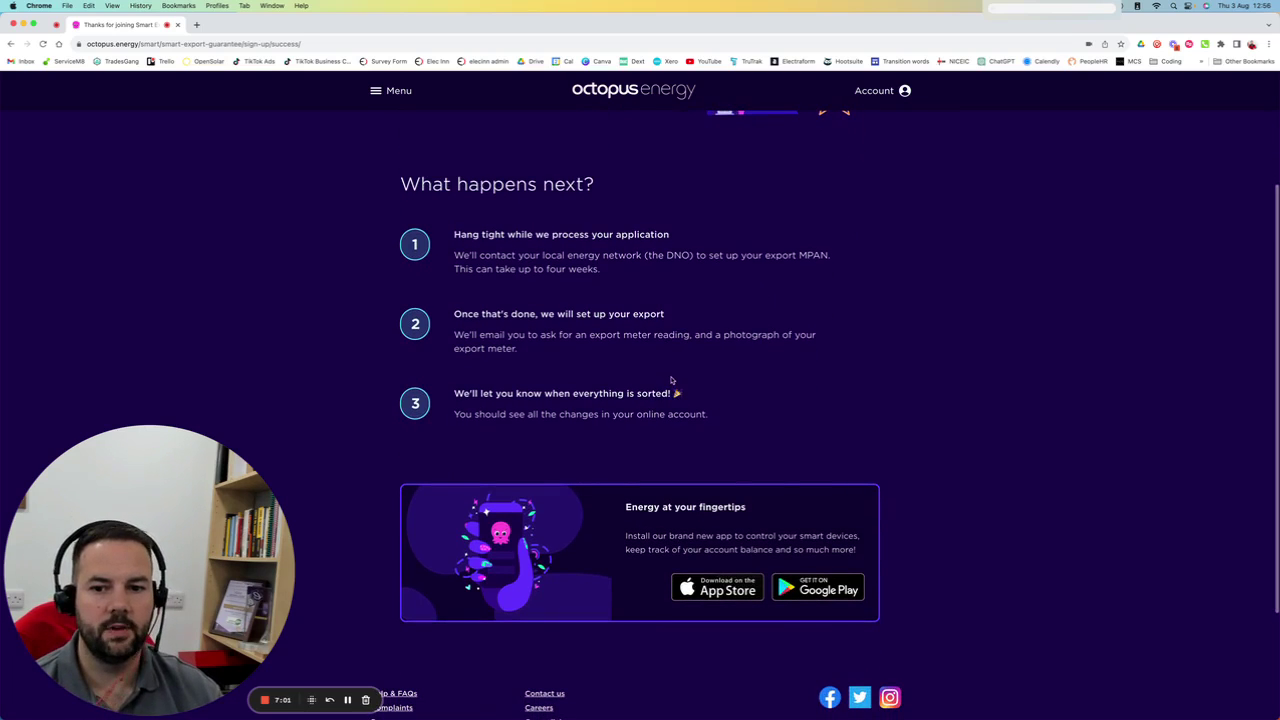